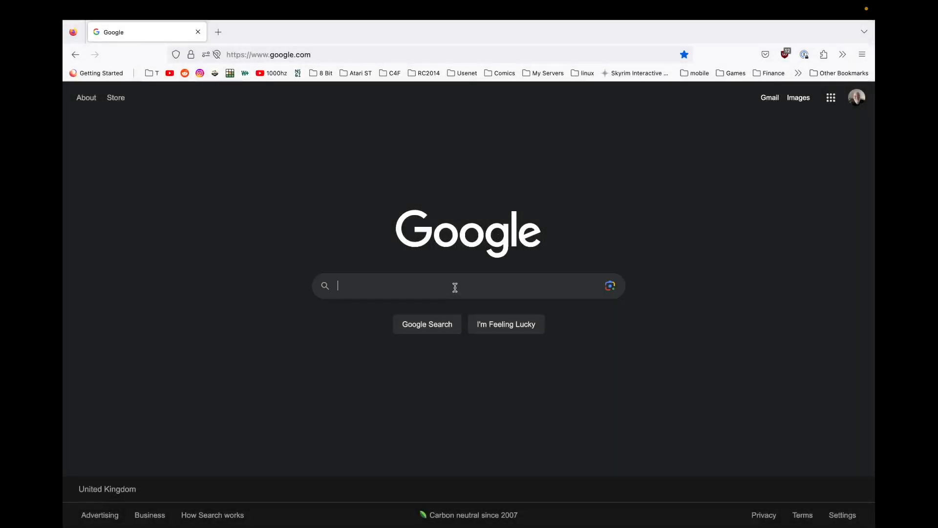
Search Google for 'raspberry pi imager' and reach the Raspberry Pi downloads page via the article.
{"action": "left_click", "coordinate": [455, 287]}
{"action": "type", "text": "raspberry pi imager"}
{"action": "key", "text": "Return"}
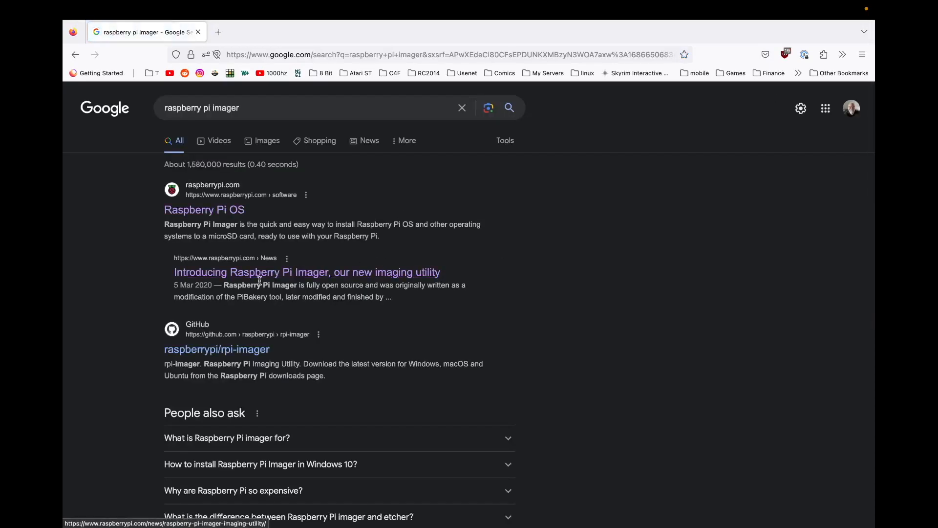
{"action": "left_click", "coordinate": [257, 272]}
{"action": "scroll", "coordinate": [464, 287], "scroll_direction": "down", "scroll_amount": 3}
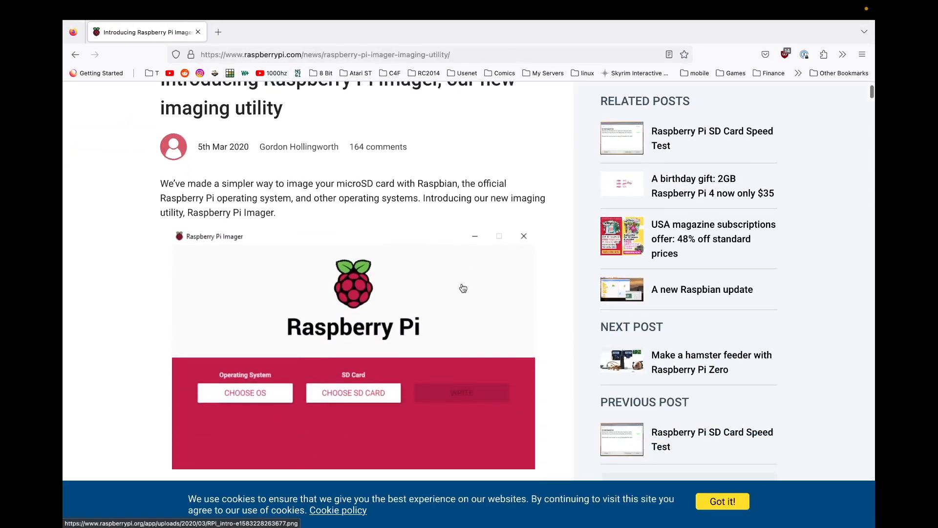
{"action": "scroll", "coordinate": [464, 288], "scroll_direction": "down", "scroll_amount": 5}
{"action": "scroll", "coordinate": [463, 288], "scroll_direction": "down", "scroll_amount": 5}
{"action": "scroll", "coordinate": [366, 279], "scroll_direction": "down", "scroll_amount": 5}
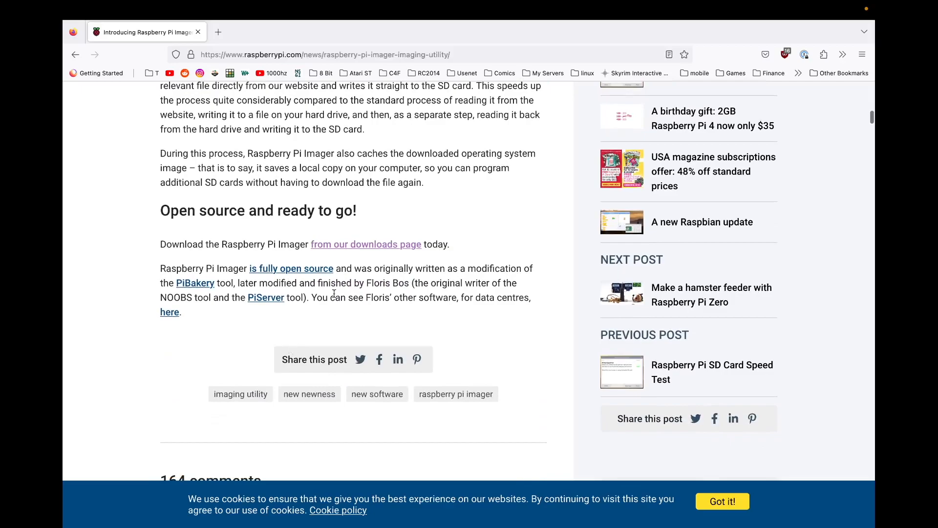
{"action": "left_click", "coordinate": [366, 244]}
Download the macOS Raspberry Pi Imager installer imager_1.7.5.dmg and return to the desktop.
{"action": "left_click", "coordinate": [392, 55]}
{"action": "key", "text": "Escape"}
{"action": "scroll", "coordinate": [462, 377], "scroll_direction": "down", "scroll_amount": 4}
{"action": "left_click", "coordinate": [237, 418]}
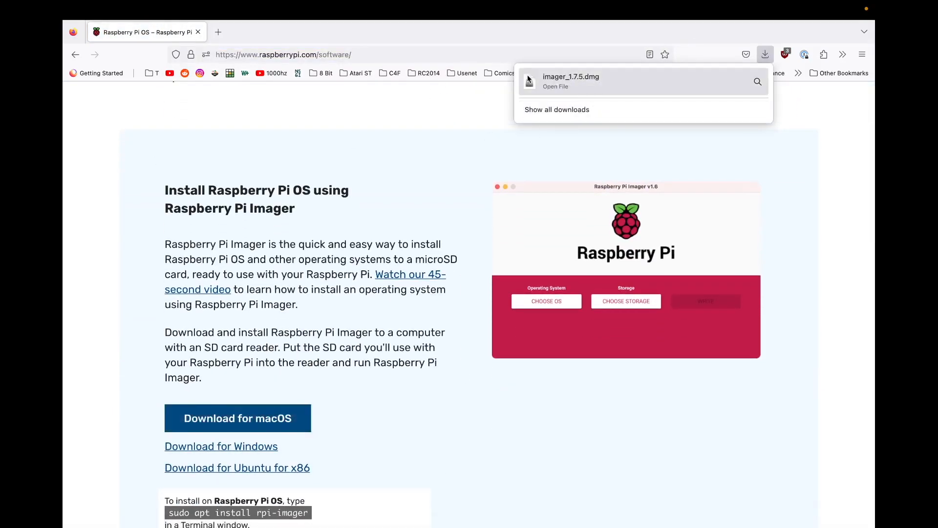
{"action": "left_click", "coordinate": [571, 81]}
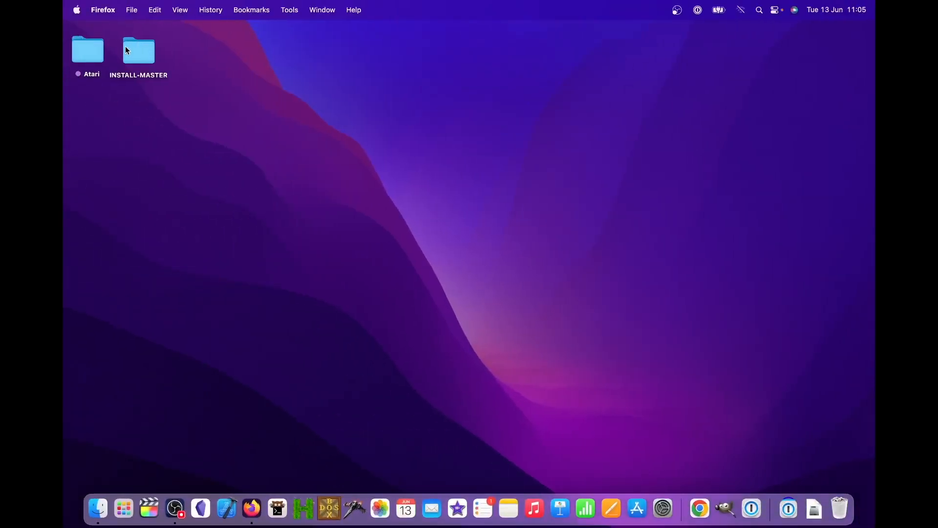
Mount the downloaded imager_1.7.5.dmg from the Downloads folder.
{"action": "double_click", "coordinate": [126, 47]}
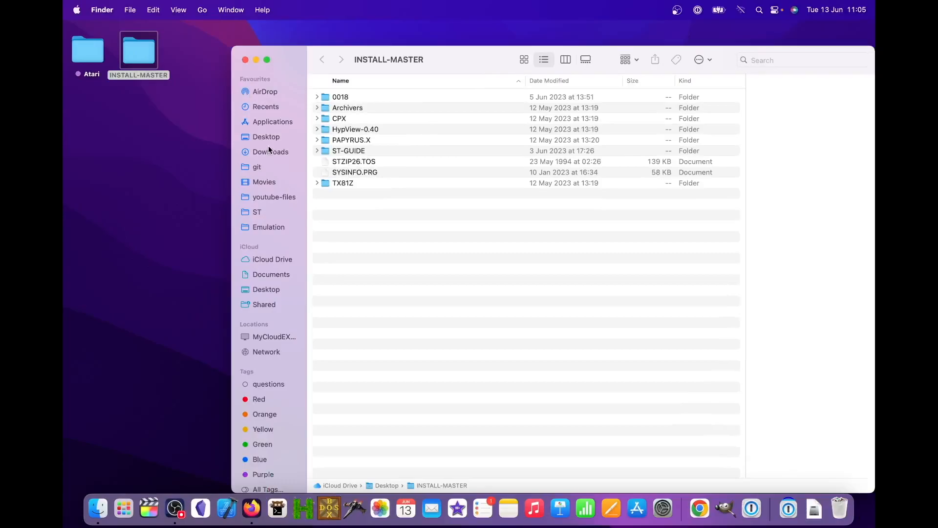
{"action": "left_click", "coordinate": [271, 151]}
{"action": "left_click", "coordinate": [350, 100]}
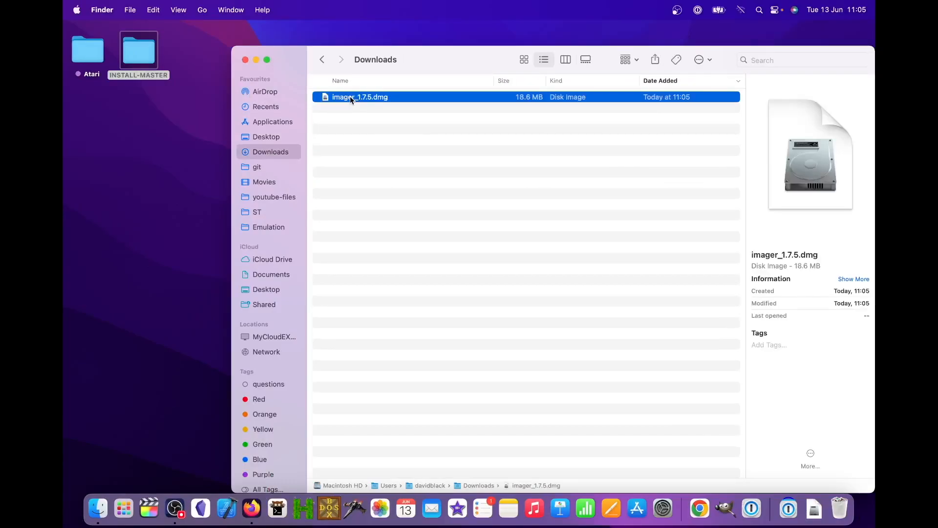
{"action": "double_click", "coordinate": [351, 100]}
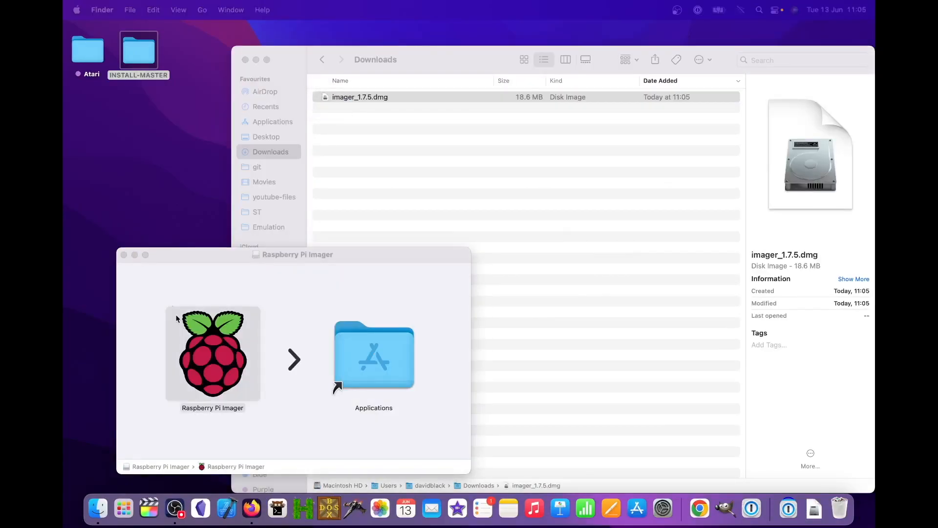
Copy Raspberry Pi Imager into Applications, close the Finder windows and browse the Applications stack.
{"action": "left_click_drag", "start_coordinate": [200, 357], "coordinate": [372, 358]}
{"action": "left_click", "coordinate": [125, 256]}
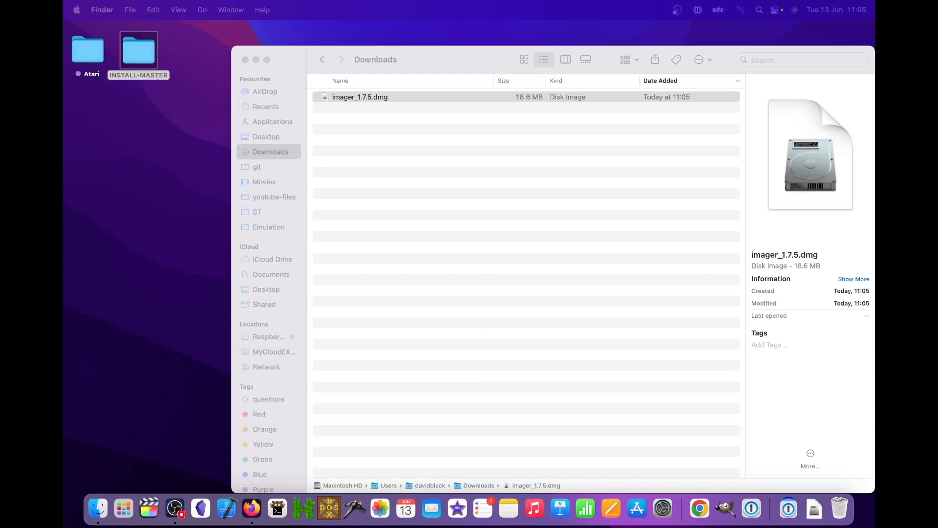
{"action": "double_click", "coordinate": [245, 59]}
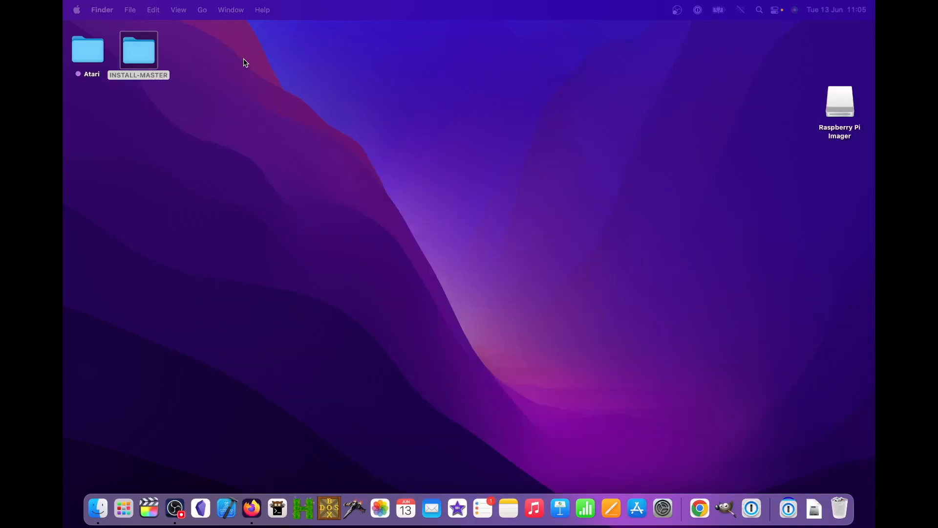
{"action": "left_click", "coordinate": [798, 509]}
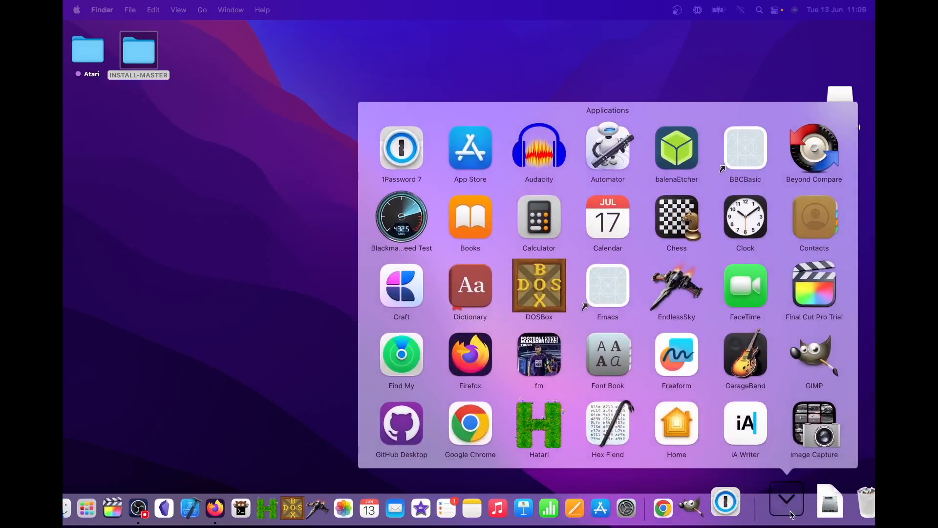
{"action": "scroll", "coordinate": [701, 394], "scroll_direction": "down", "scroll_amount": 5}
{"action": "scroll", "coordinate": [701, 394], "scroll_direction": "down", "scroll_amount": 5}
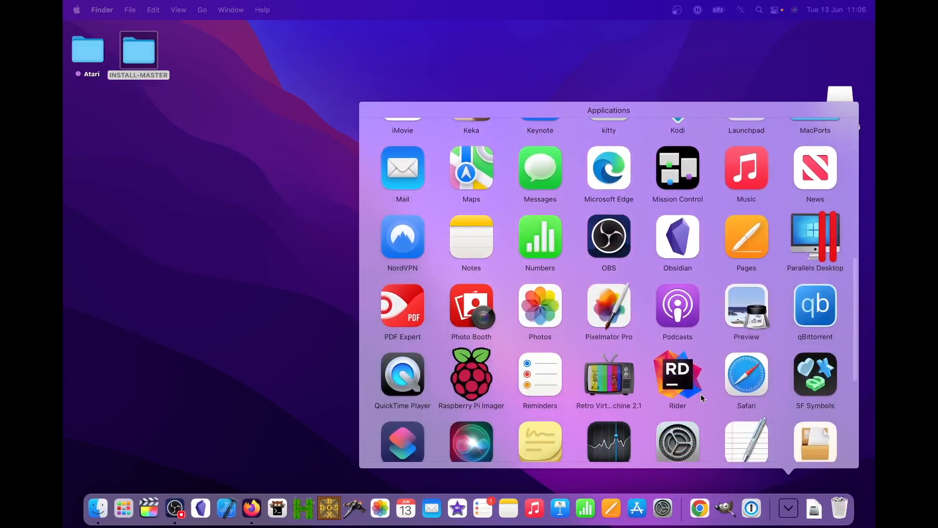
Launch Raspberry Pi Imager and choose Raspberry Pi OS Lite (64-bit) as the operating system.
{"action": "left_click", "coordinate": [471, 379]}
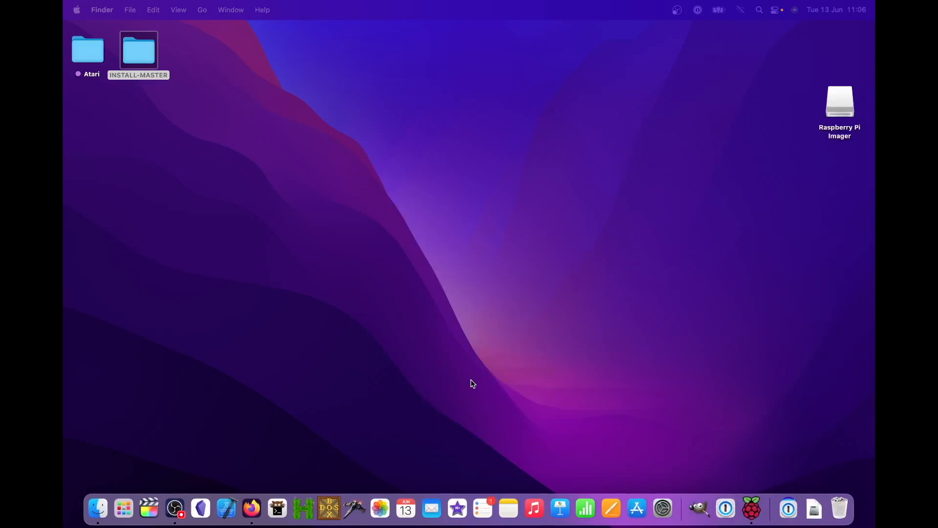
{"action": "left_click", "coordinate": [378, 335]}
{"action": "left_click", "coordinate": [513, 294]}
{"action": "scroll", "coordinate": [517, 308], "scroll_direction": "down", "scroll_amount": 4}
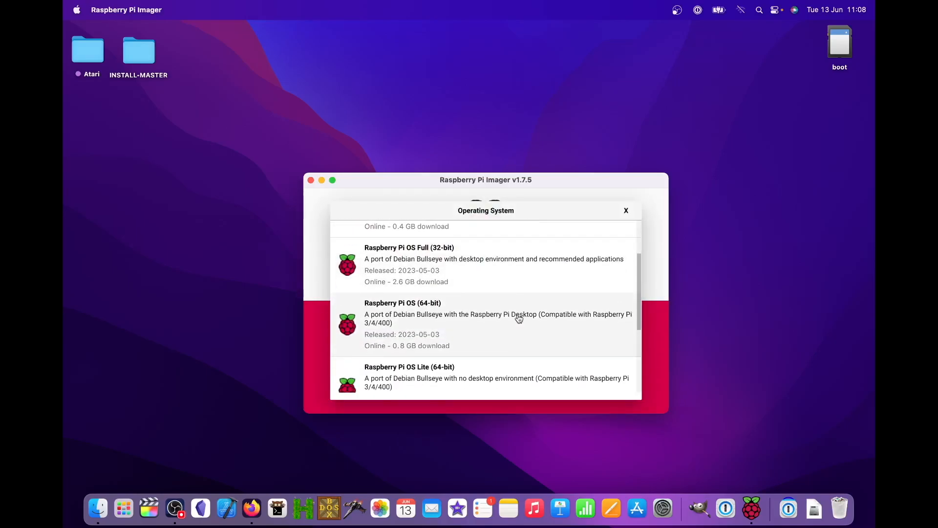
{"action": "scroll", "coordinate": [520, 318], "scroll_direction": "down", "scroll_amount": 2}
{"action": "left_click", "coordinate": [477, 344]}
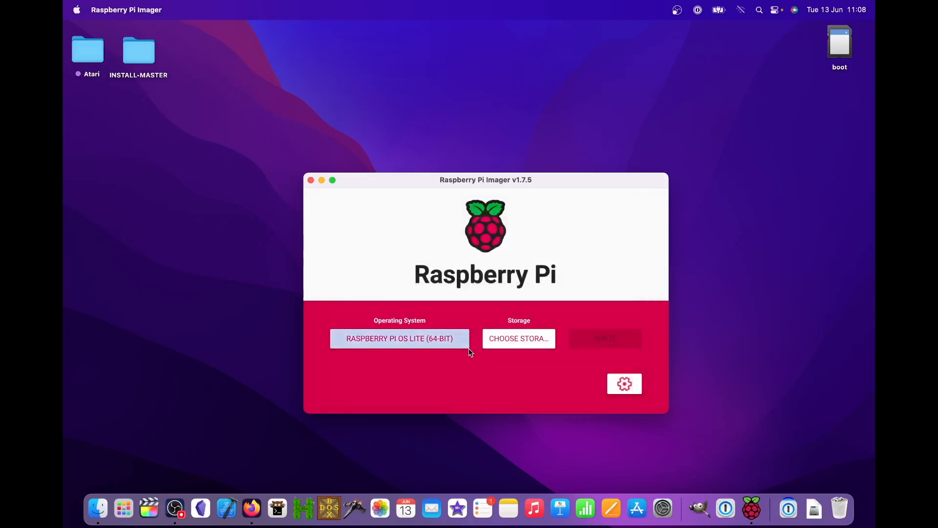
Select the Apple SDXC Reader Media card and write the image, confirming erase and the admin password.
{"action": "left_click", "coordinate": [516, 339]}
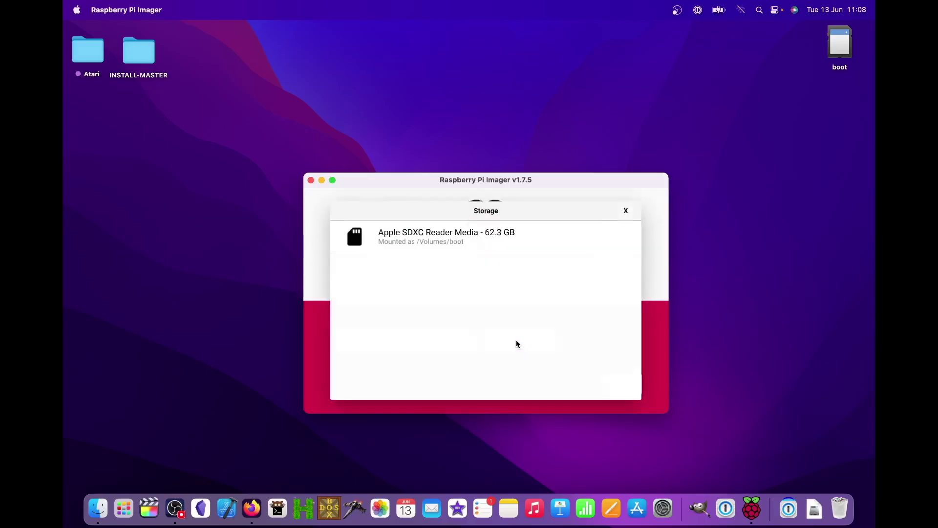
{"action": "left_click", "coordinate": [470, 233]}
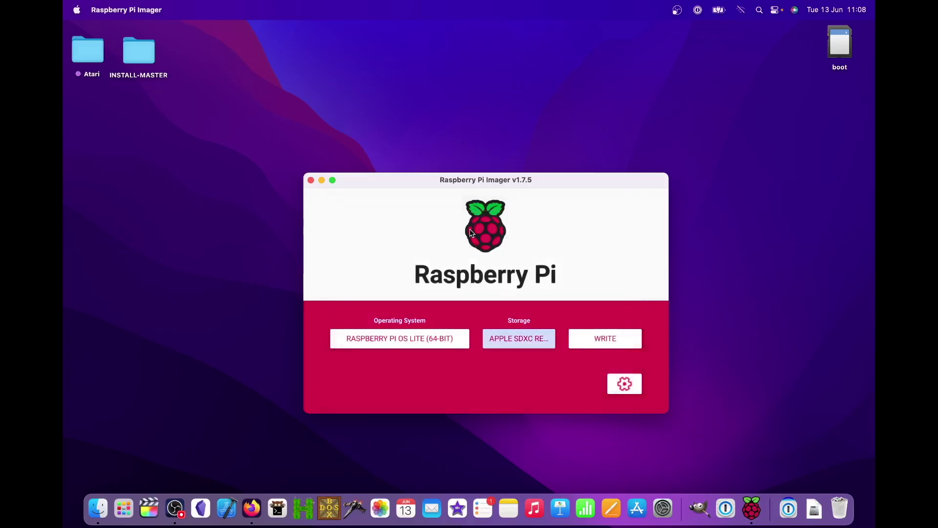
{"action": "left_click", "coordinate": [599, 343]}
{"action": "left_click", "coordinate": [504, 334]}
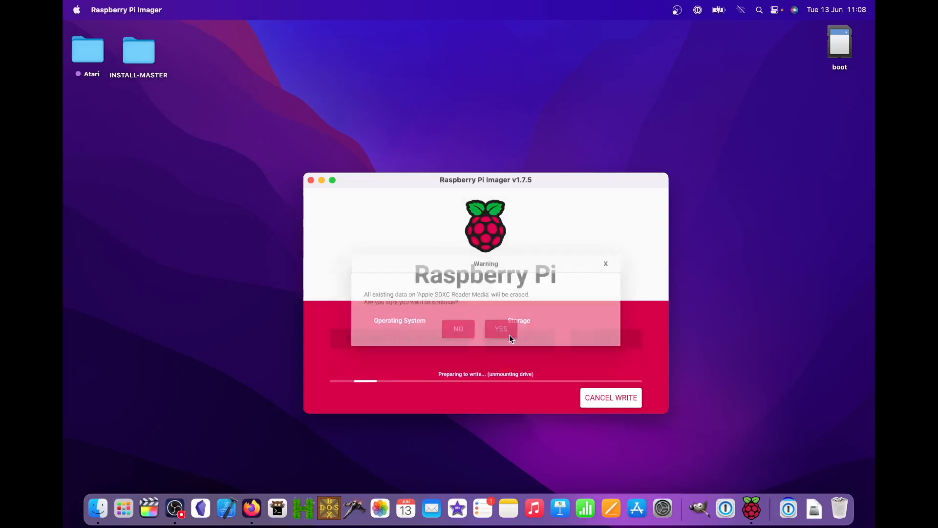
{"action": "type", "text": "••••••••"}
{"action": "key", "text": "Return"}
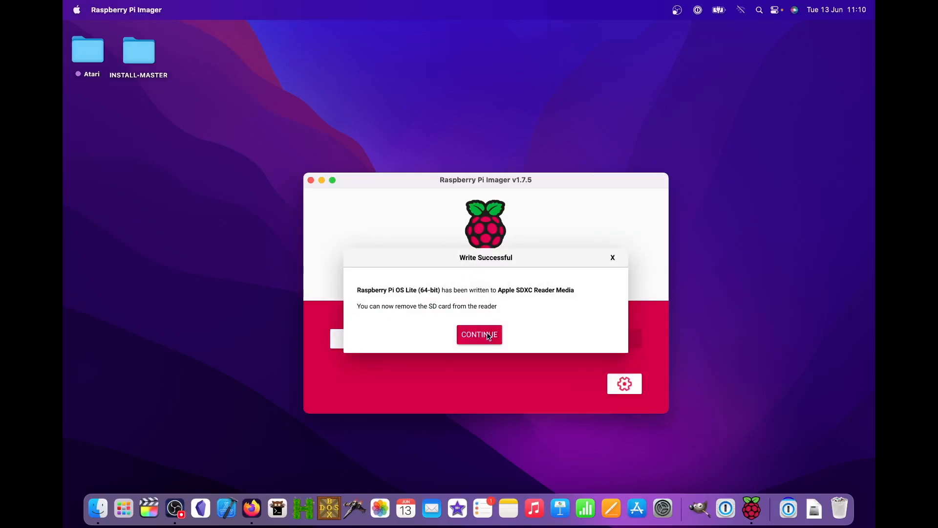
Accept the English (UK) keyboard layout, create the new user and submit the username at login.
{"action": "left_click", "coordinate": [487, 332]}
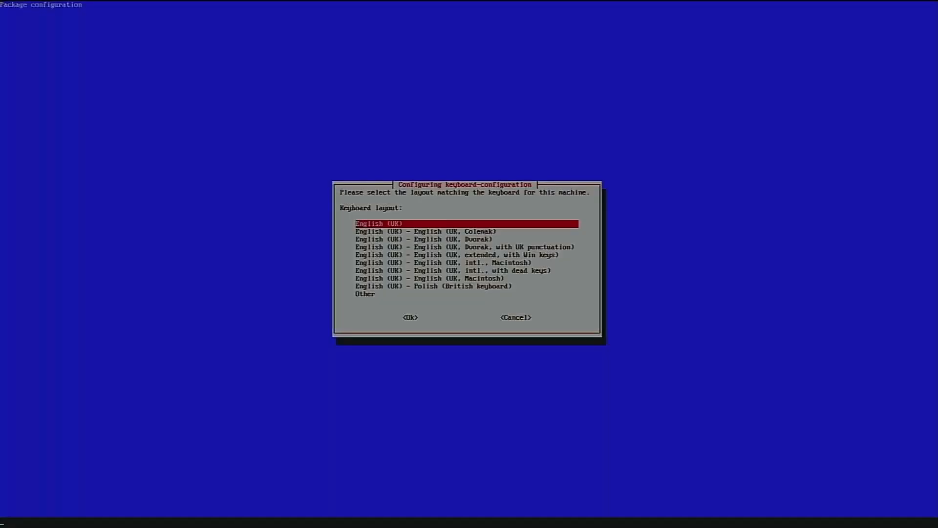
{"action": "key", "text": "Return"}
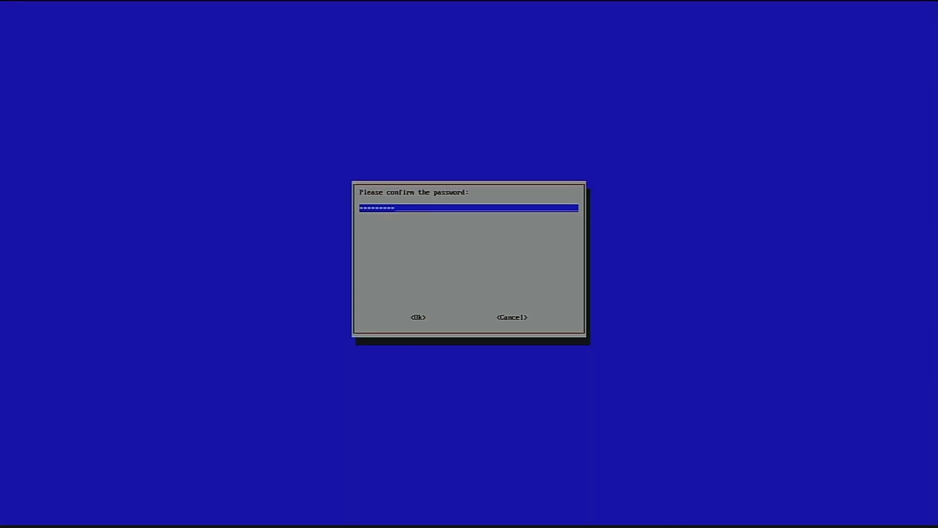
{"action": "key", "text": "Return"}
{"action": "type", "text": "davidb"}
{"action": "key", "text": "Return"}
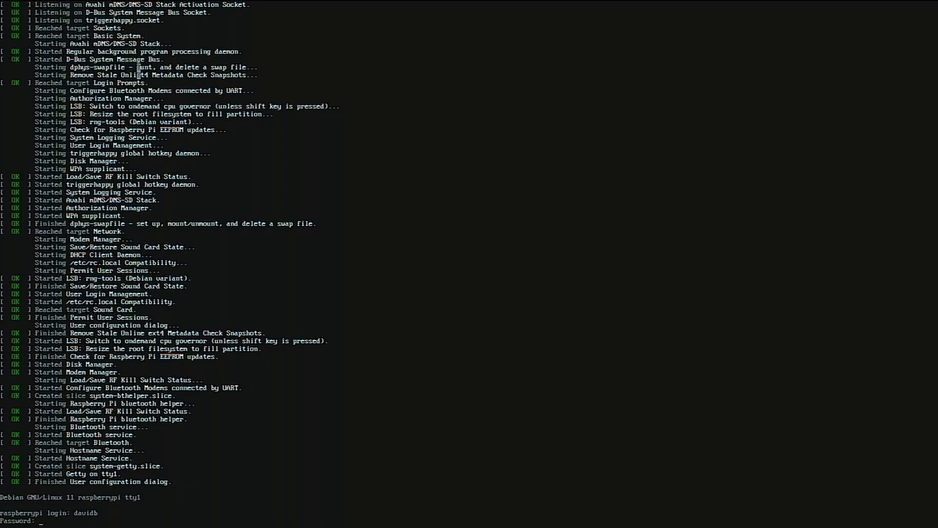
Log in and run sudo raspi-config, correcting the mistyped command.
{"action": "key", "text": "Return"}
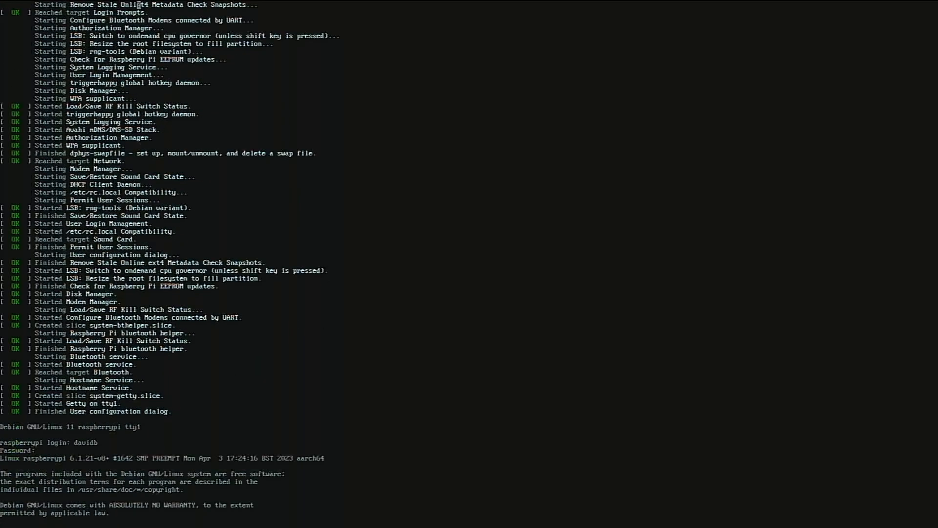
{"action": "type", "text": "sudo rasp-"}
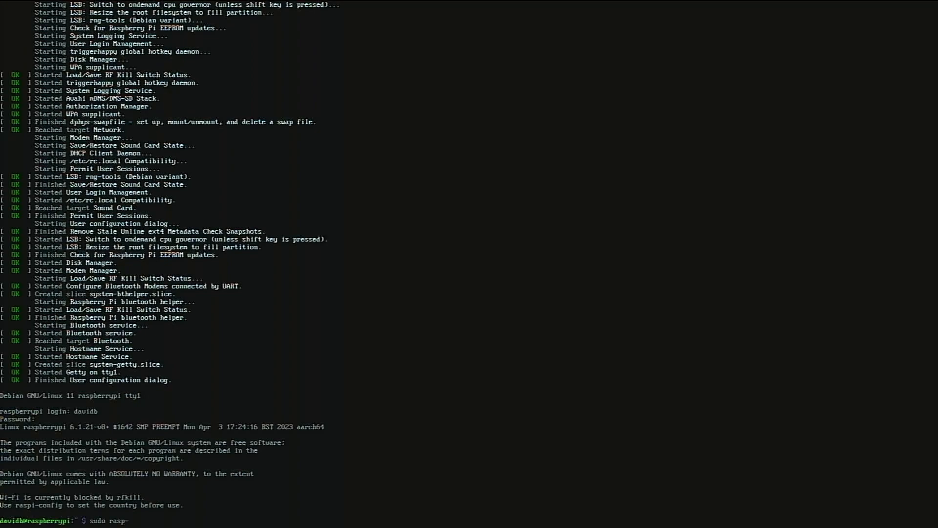
{"action": "type", "text": "config"}
{"action": "key", "text": "Return"}
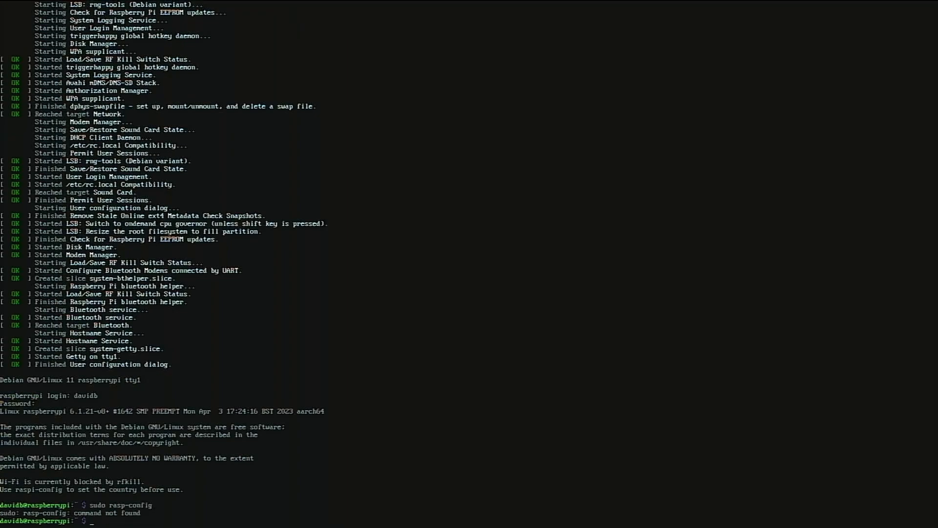
{"action": "key", "text": "Up"}
{"action": "type", "text": "i"}
{"action": "key", "text": "Return"}
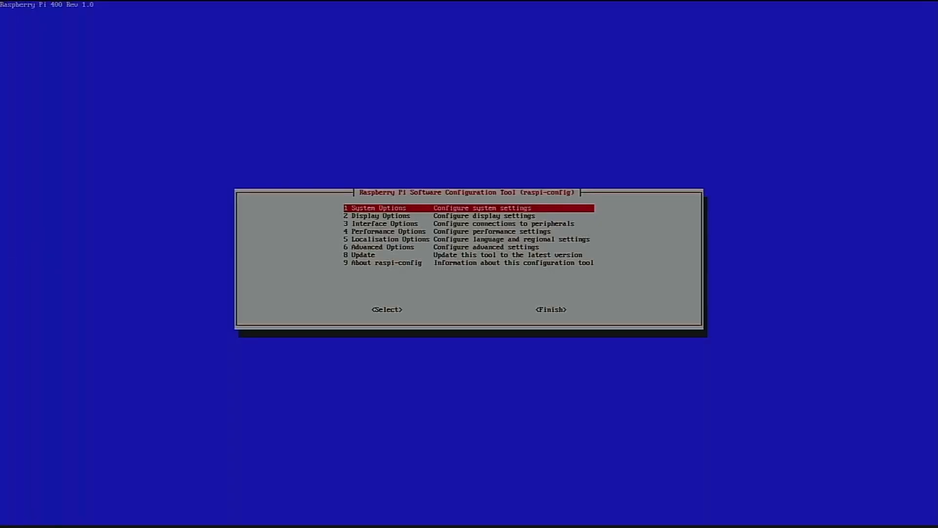
Browse System Options to the boot / console autologin choices.
{"action": "key", "text": "Return"}
{"action": "key", "text": "Down"}
{"action": "key", "text": "Down"}
{"action": "key", "text": "Down"}
{"action": "key", "text": "Return"}
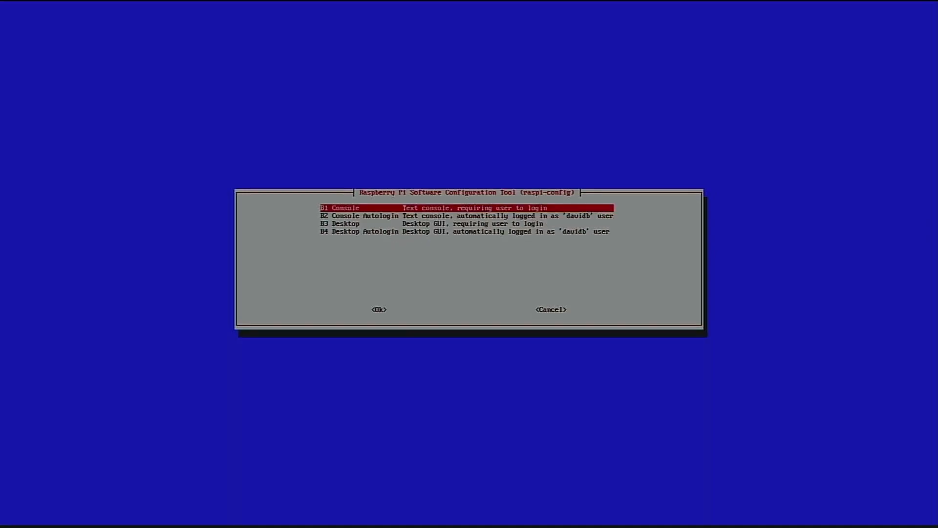
{"action": "key", "text": "Down"}
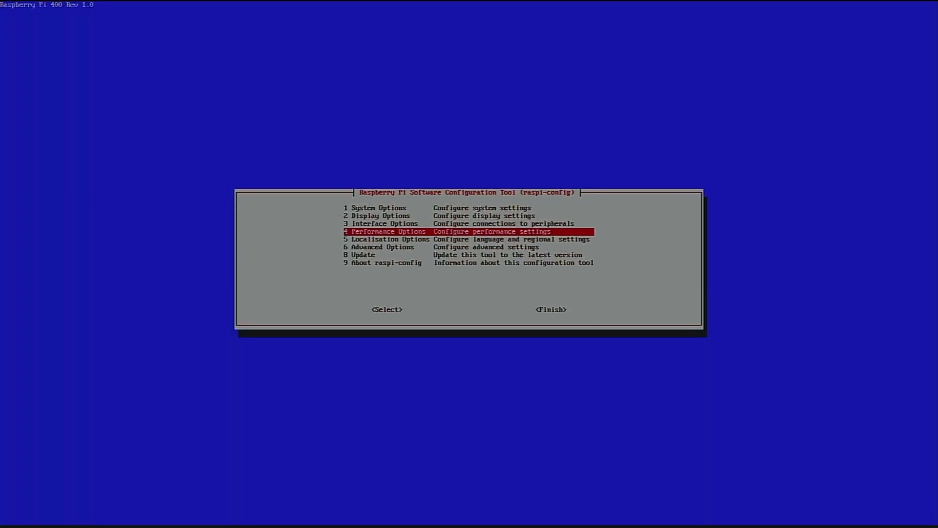
Enable the SSH server under Interface Options > I2 SSH, answering Yes.
{"action": "key", "text": "Up"}
{"action": "key", "text": "Return"}
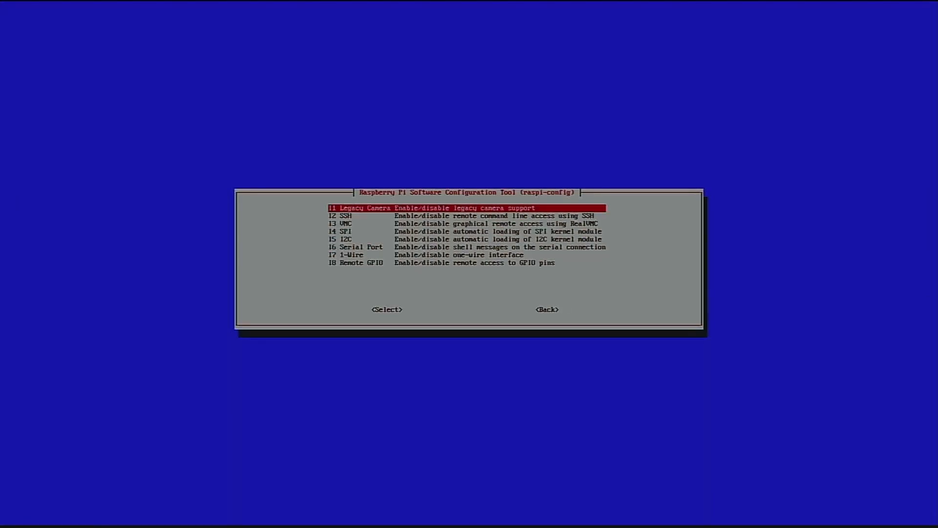
{"action": "key", "text": "Down"}
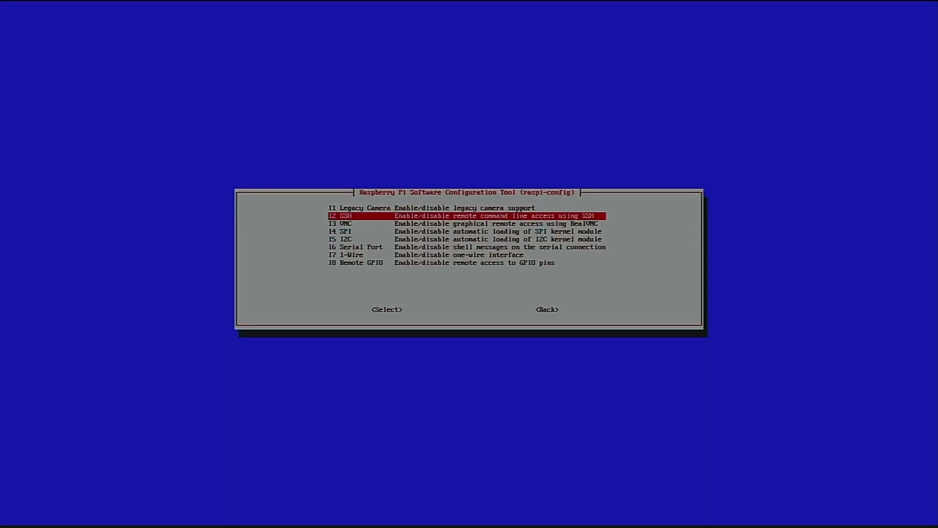
{"action": "key", "text": "Return"}
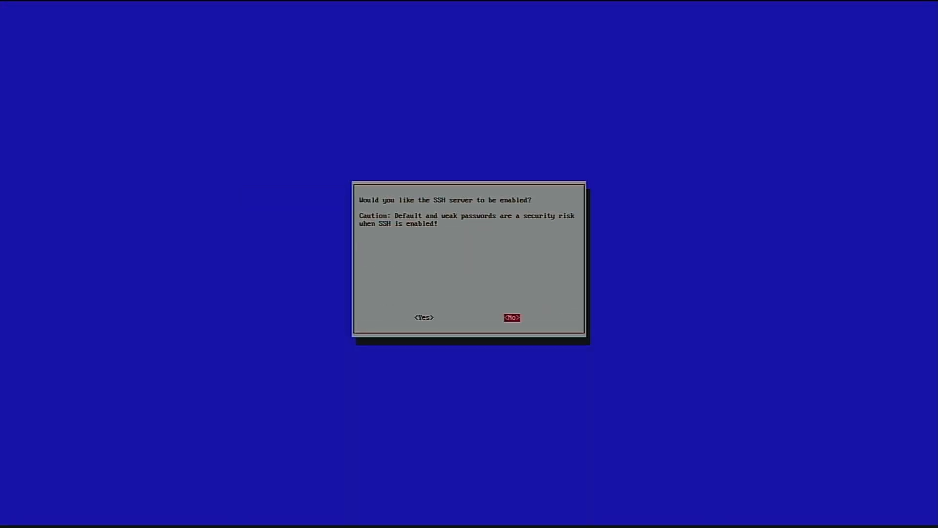
{"action": "key", "text": "Left"}
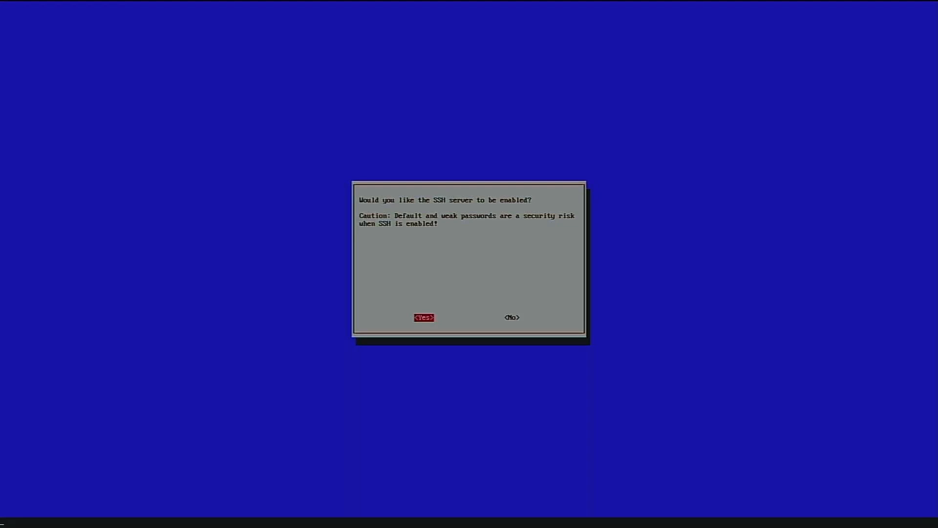
{"action": "key", "text": "Return"}
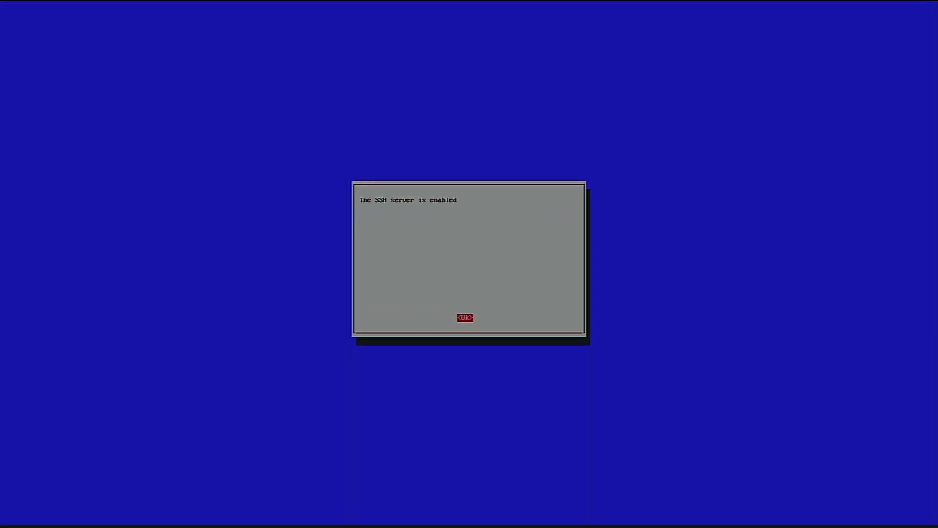
{"action": "key", "text": "Return"}
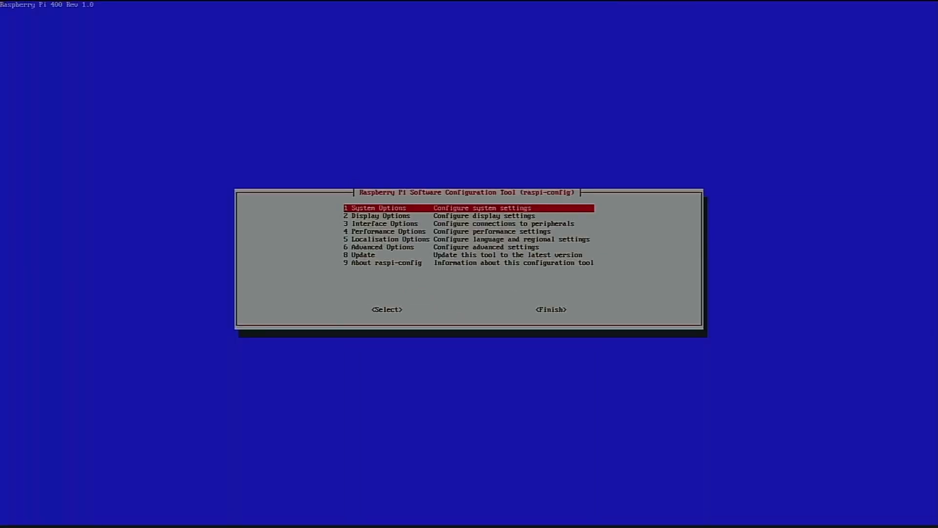
Set the wireless LAN country to GB under System Options.
{"action": "key", "text": "Return"}
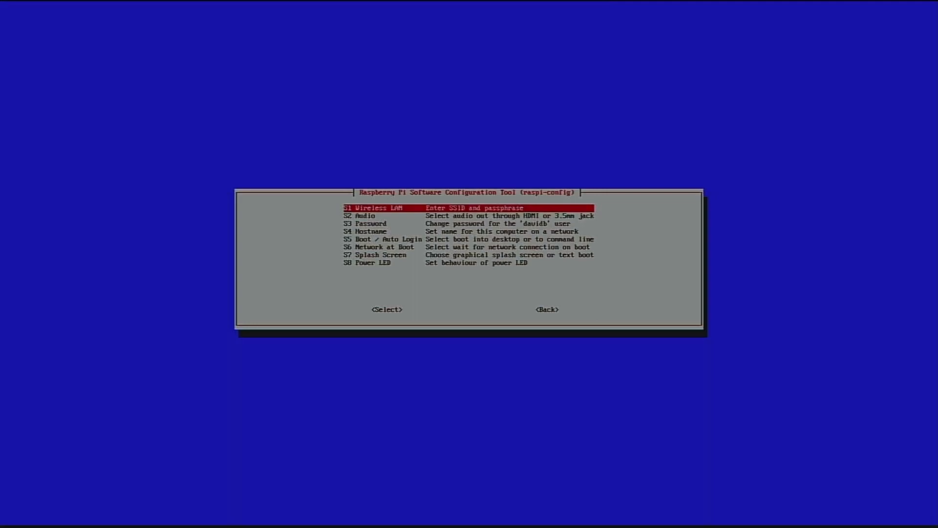
{"action": "key", "text": "Return"}
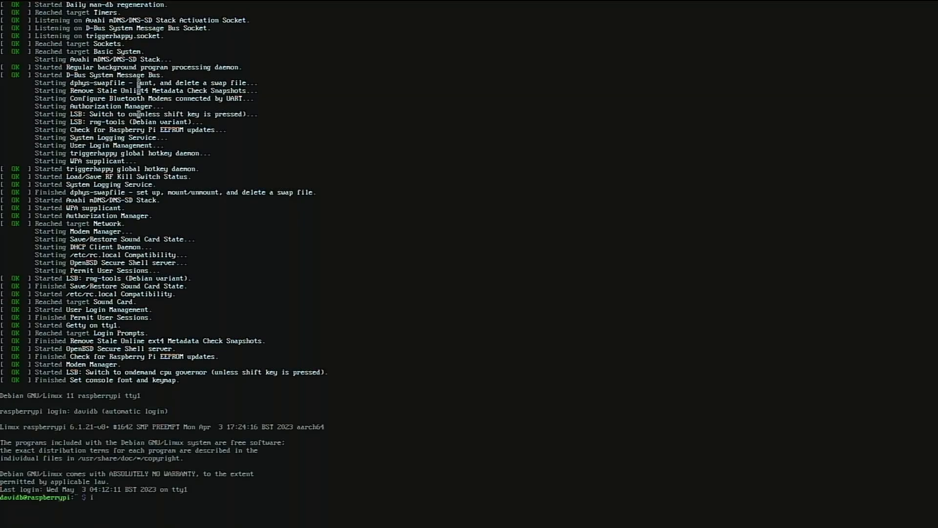
{"action": "type", "text": "onfi"}
{"action": "type", "text": "g"}
Run ifconfig to read the wlan0 address 192.168.50.254.
{"action": "key", "text": "Return"}
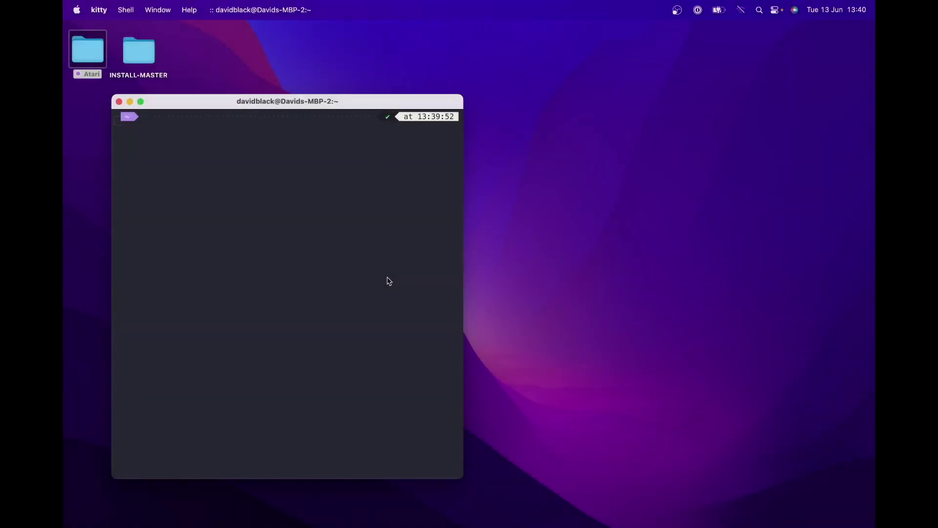
{"action": "type", "text": "ssh davidb@192.168.50.254"}
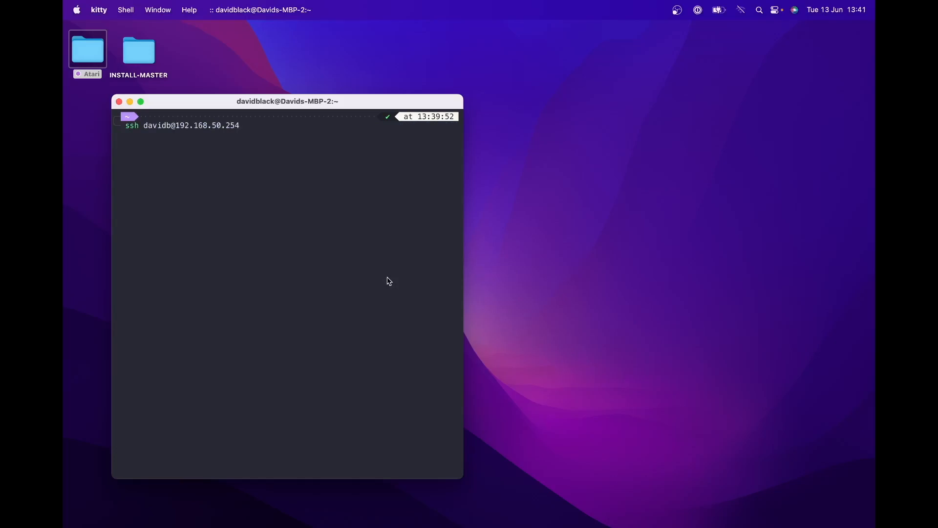
{"action": "key", "text": "Return"}
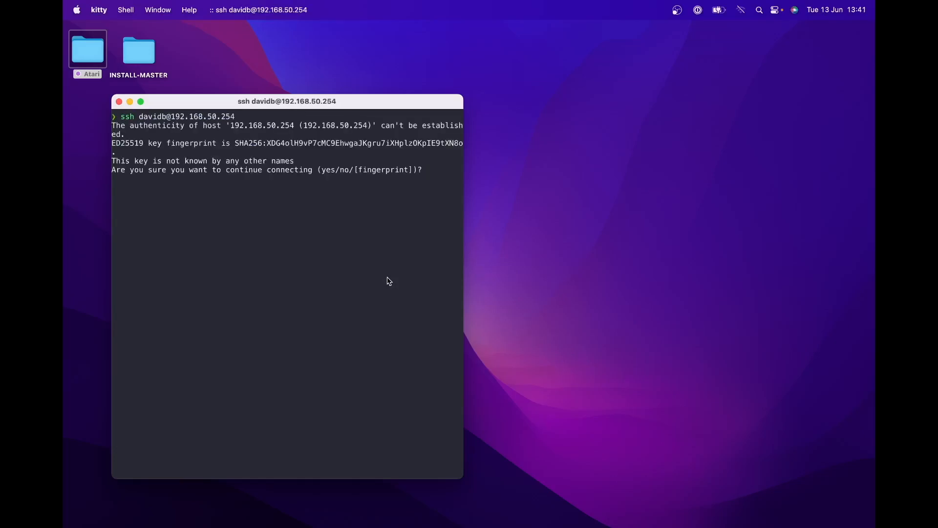
{"action": "type", "text": "yes"}
{"action": "key", "text": "Return"}
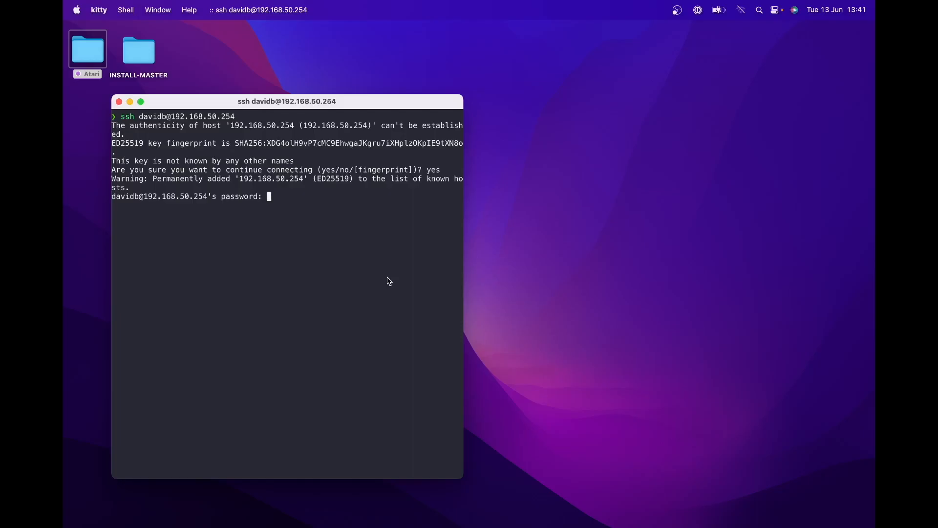
{"action": "key", "text": "Return"}
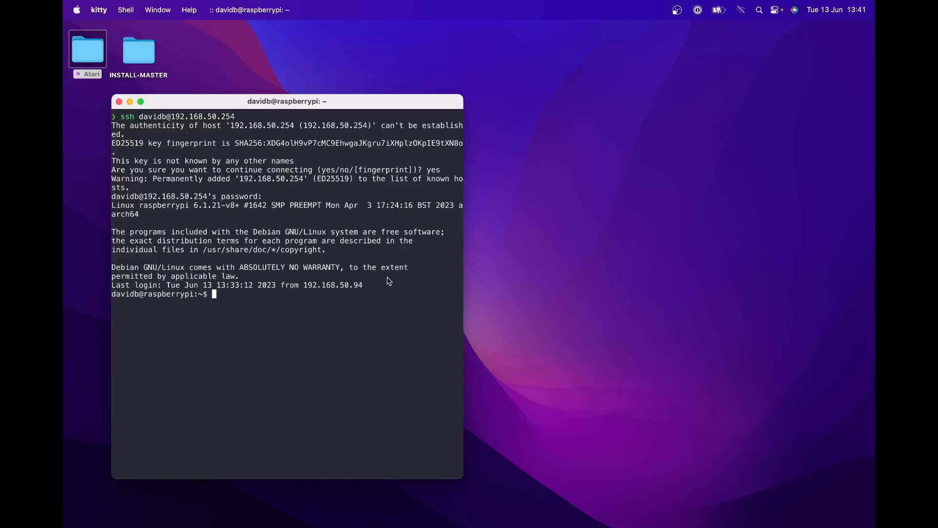
List the home folder, set TERM=xterm and clear the screen.
{"action": "key", "text": "Return"}
{"action": "key", "text": "Return"}
{"action": "key", "text": "Return"}
{"action": "key", "text": "Return"}
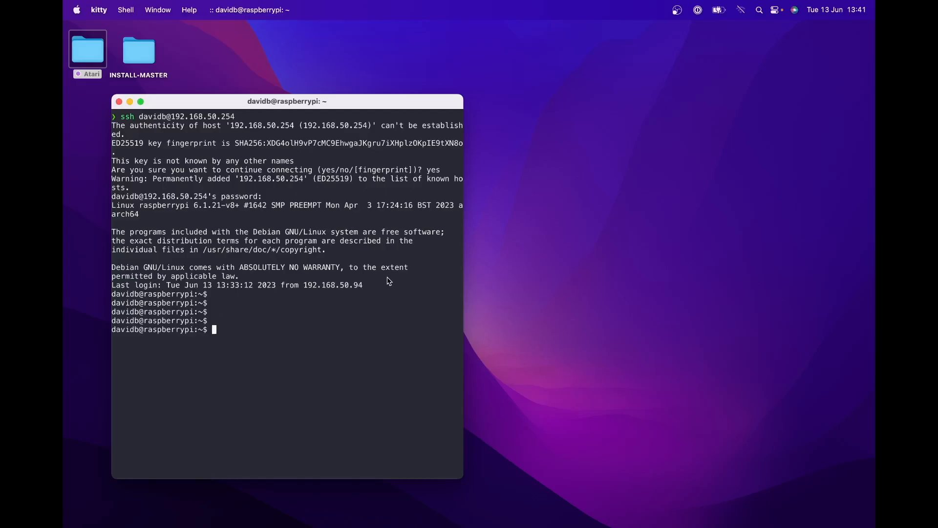
{"action": "type", "text": "ls"}
{"action": "key", "text": "Return"}
{"action": "key", "text": "Return"}
{"action": "key", "text": "Return"}
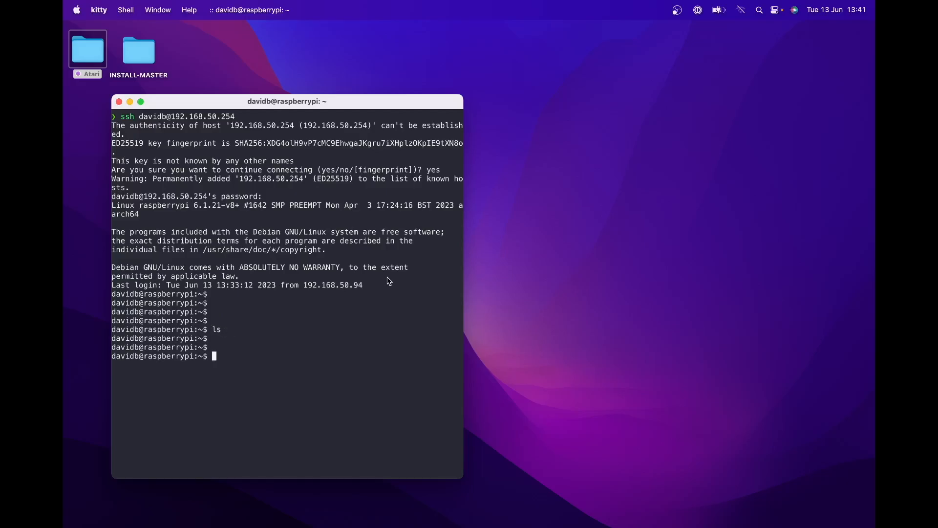
{"action": "type", "text": "TERM="}
{"action": "type", "text": "xterm"}
{"action": "key", "text": "Return"}
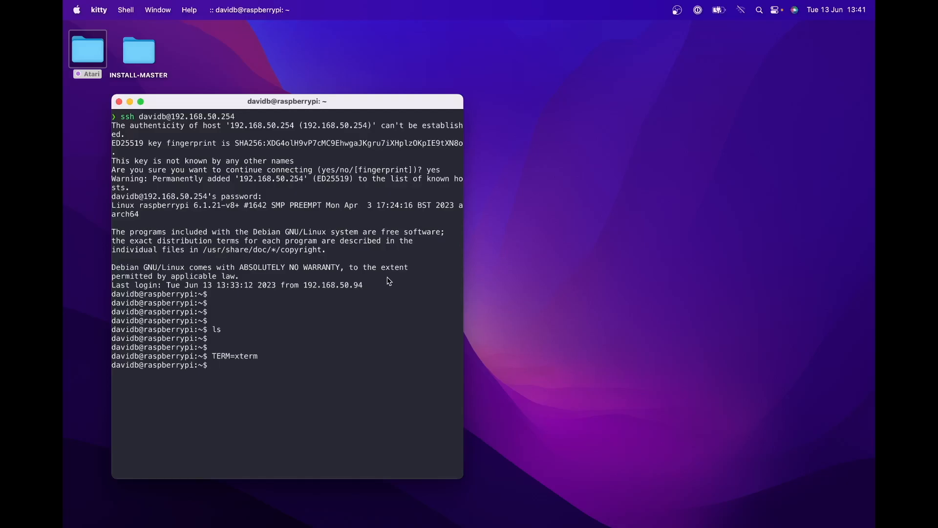
{"action": "type", "text": "clea"}
{"action": "type", "text": "r"}
{"action": "key", "text": "Return"}
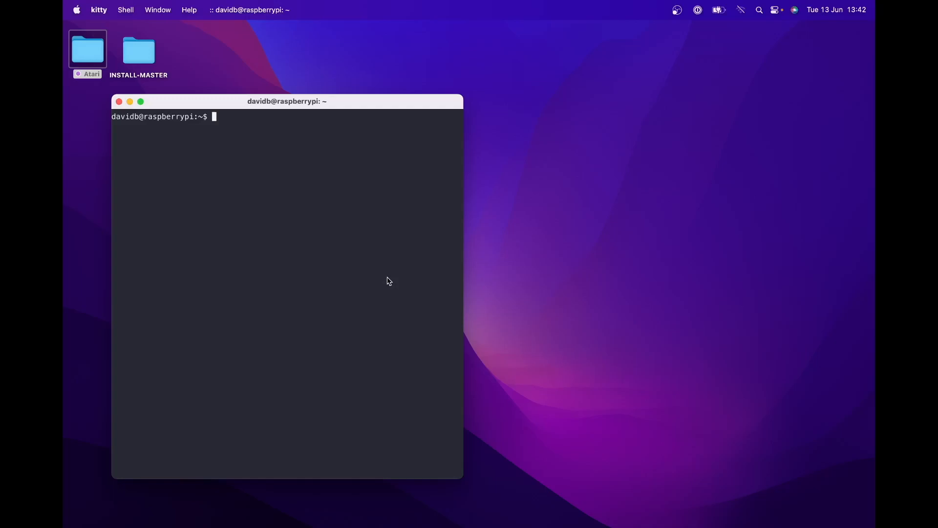
{"action": "type", "text": "sudo apt install "}
{"action": "type", "text": "vim"}
Install vim with sudo apt install vim, answering y to continue.
{"action": "key", "text": "Return"}
{"action": "type", "text": "y"}
{"action": "key", "text": "Return"}
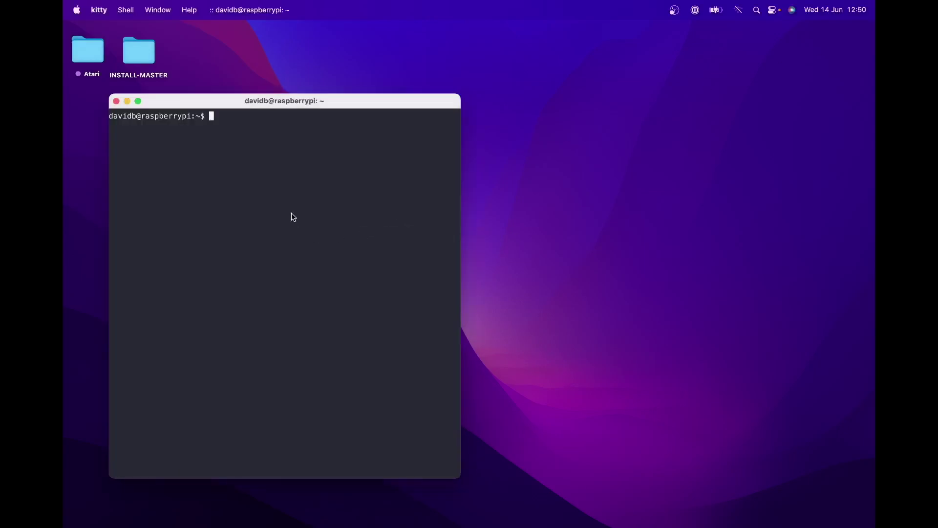
{"action": "type", "text": "sudo vim /et"}
Open /boot/config.txt in vim and add disable_splash=1 on a new line after the final [all] section.
{"action": "key", "text": "BackSpace"}
{"action": "key", "text": "BackSpace"}
{"action": "type", "text": "boot/config.txt"}
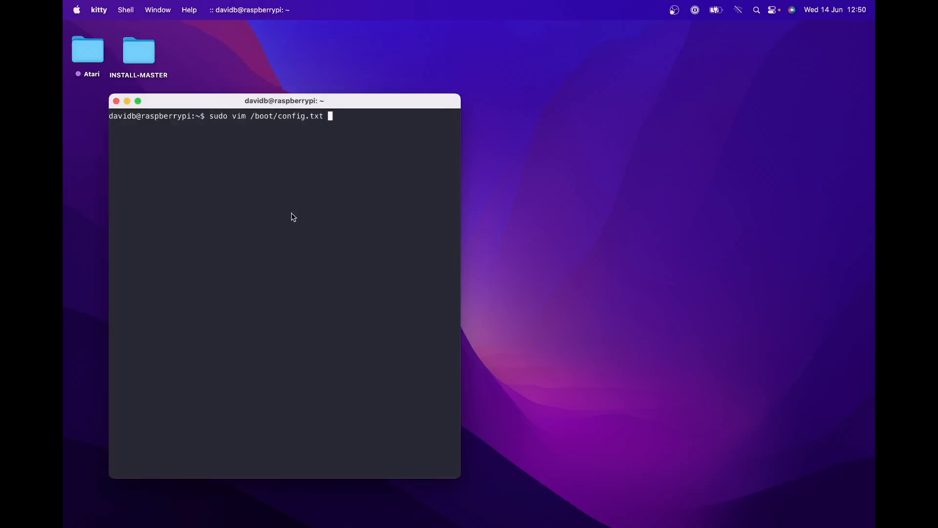
{"action": "key", "text": "Return"}
{"action": "key", "text": "shift+g"}
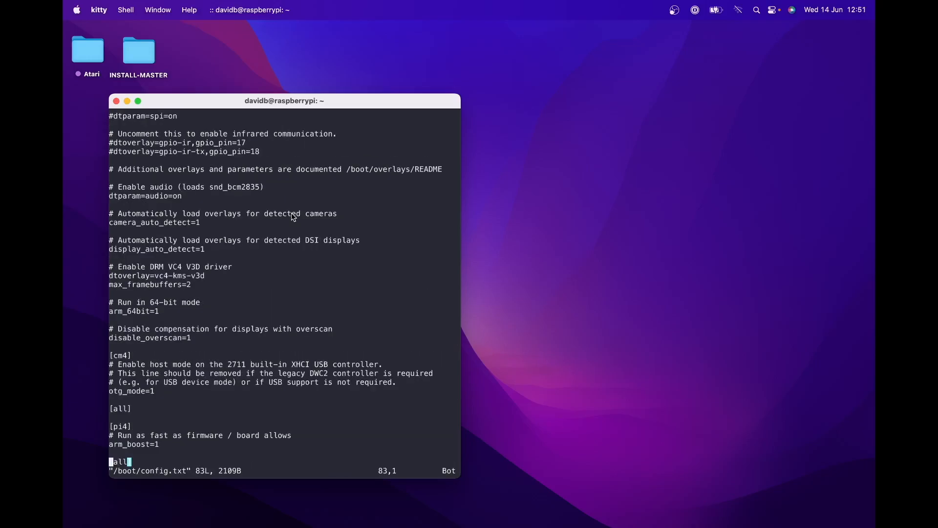
{"action": "key", "text": "shift+a"}
{"action": "key", "text": "Return"}
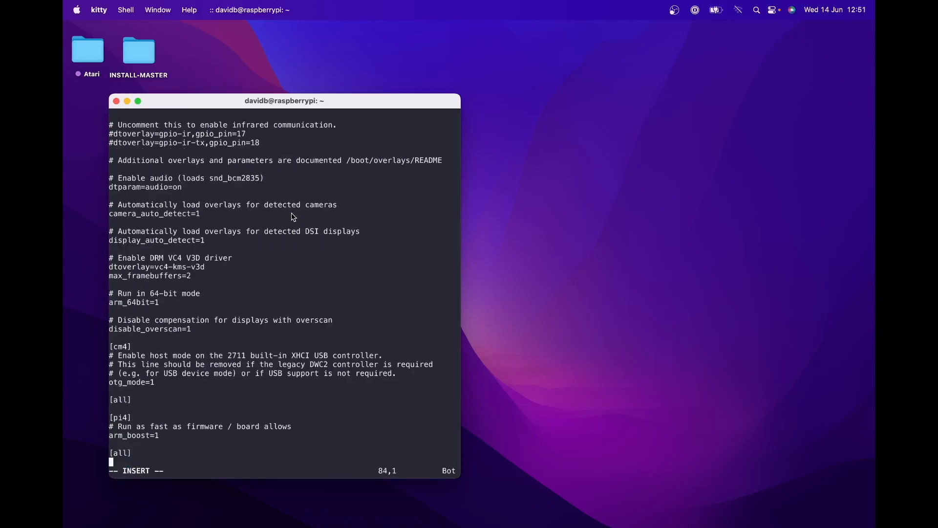
{"action": "type", "text": "disable_spl"}
{"action": "type", "text": "ash=1"}
{"action": "key", "text": "Escape"}
{"action": "type", "text": ":"}
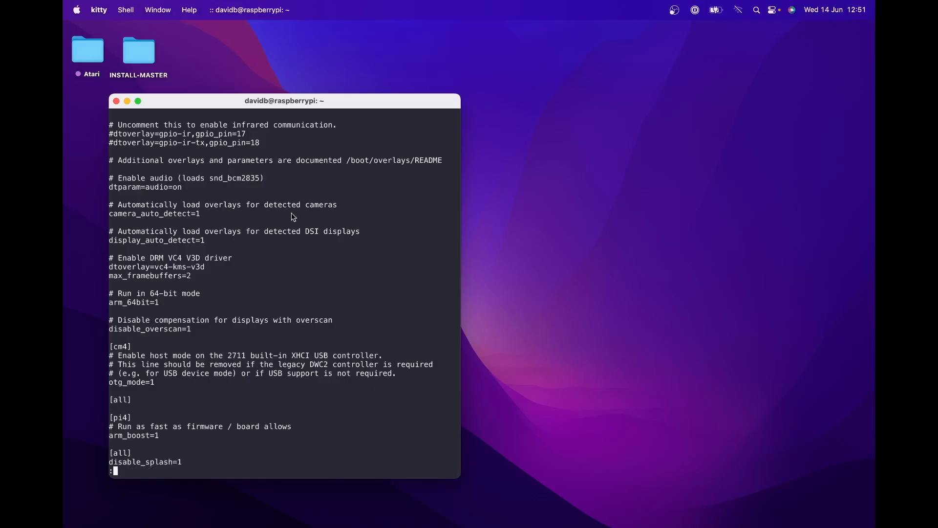
{"action": "type", "text": "wq"}
Save config.txt with :wq and bring the kitty terminal back to front for editing /boot/cmdline.txt.
{"action": "key", "text": "Return"}
{"action": "left_click", "coordinate": [138, 51]}
{"action": "left_click", "coordinate": [331, 169]}
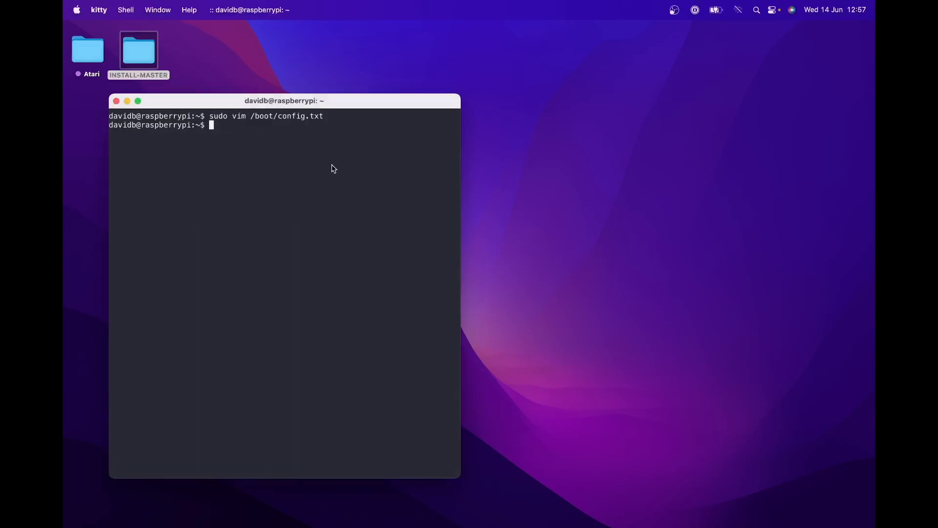
{"action": "type", "text": "sudo vim /boot/cmdline.txt "}
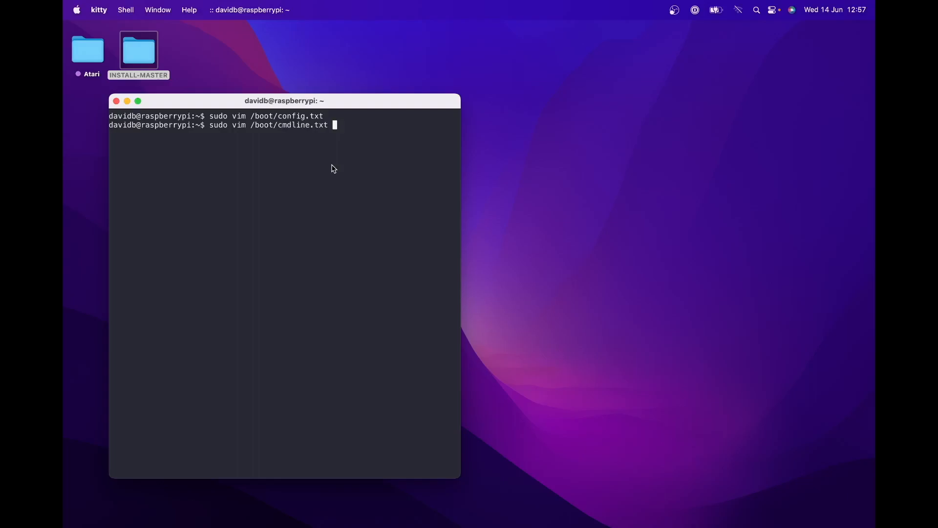
{"action": "type", "text": "x"}
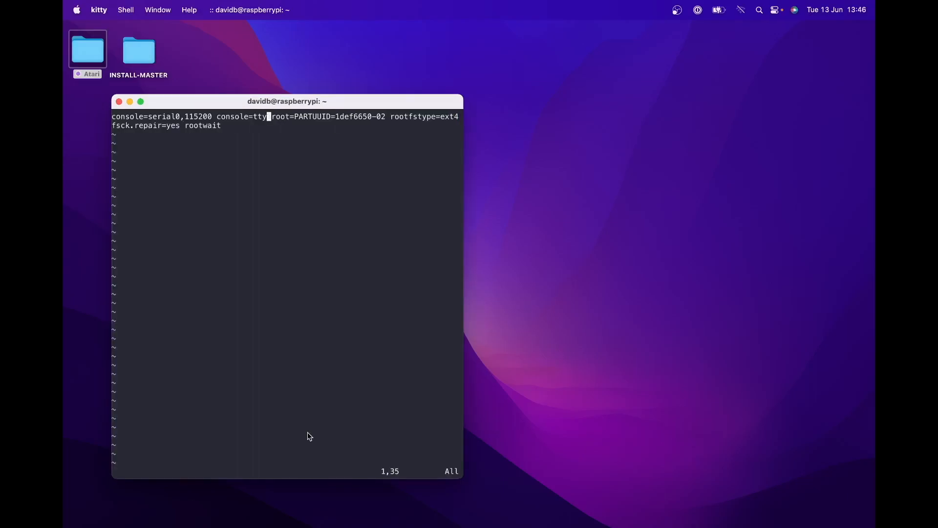
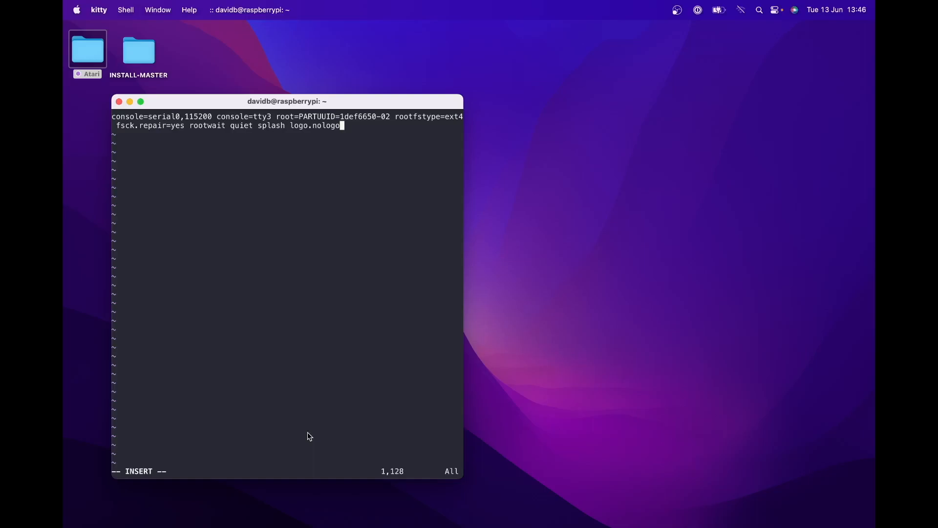
Leave insert mode after editing the boot line ending in quiet splash logo.nologo.
{"action": "key", "text": "Escape"}
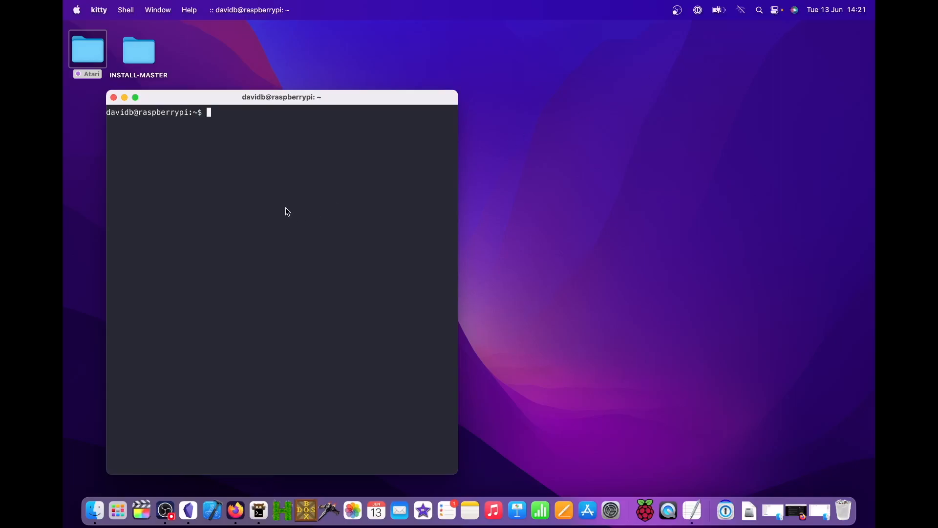
{"action": "type", "text": "sudo apt install fbi"}
Install the fbi package, confirming the install, then check the home directory contents.
{"action": "key", "text": "Return"}
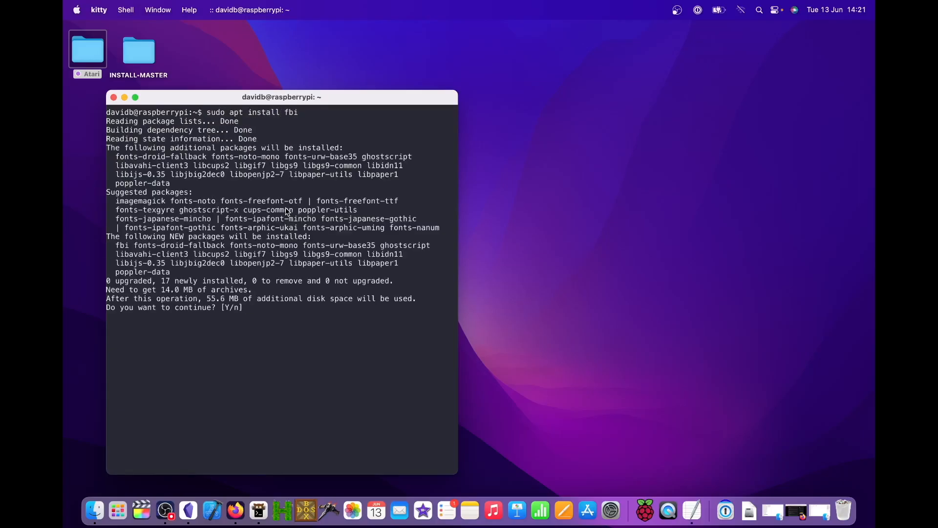
{"action": "type", "text": "y"}
{"action": "key", "text": "Return"}
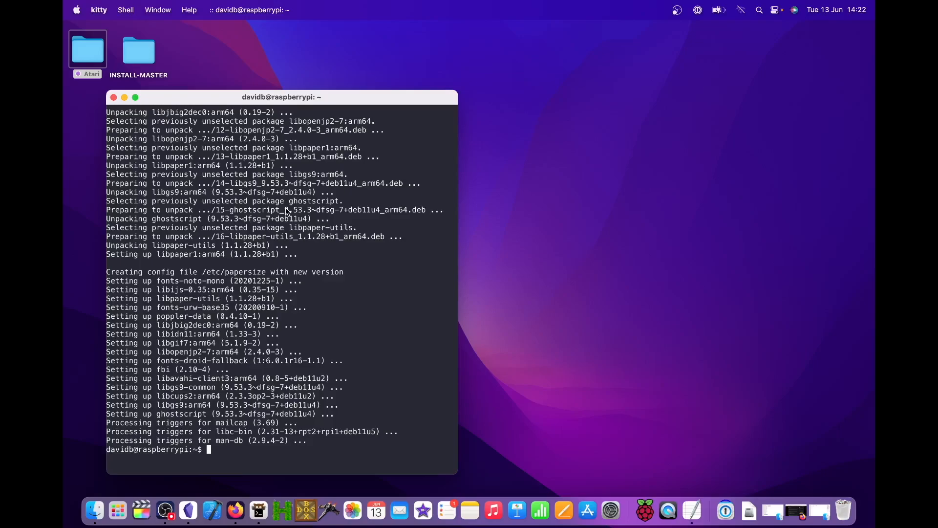
{"action": "type", "text": "ls"}
{"action": "key", "text": "Return"}
{"action": "key", "text": "Return"}
{"action": "key", "text": "Return"}
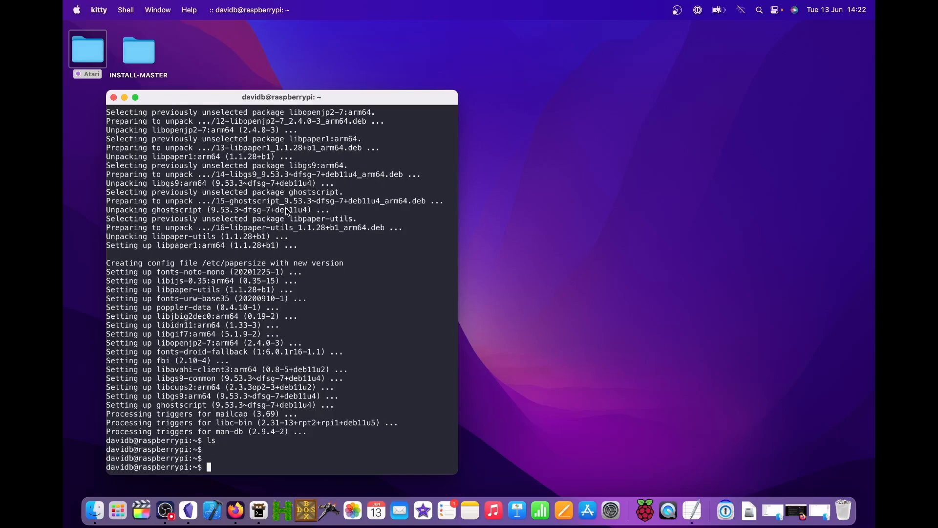
{"action": "type", "text": "pwd"}
{"action": "key", "text": "Return"}
{"action": "key", "text": "Return"}
{"action": "key", "text": "Return"}
{"action": "type", "text": "mkdir s"}
Create the bin, st and git folders in home and move into st.
{"action": "key", "text": "BackSpace"}
{"action": "type", "text": "bin"}
{"action": "key", "text": "Return"}
{"action": "type", "text": "mkdir bi"}
{"action": "key", "text": "BackSpace"}
{"action": "key", "text": "BackSpace"}
{"action": "type", "text": "st"}
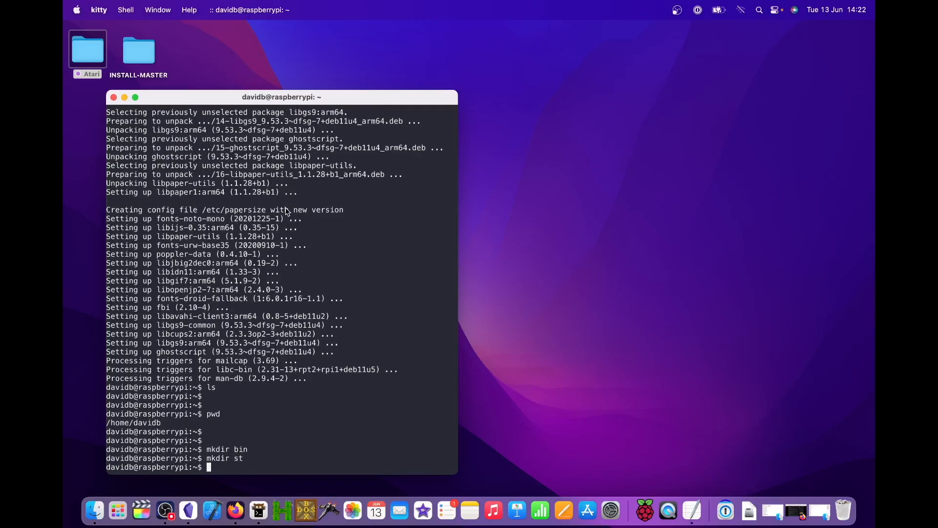
{"action": "type", "text": "git"}
{"action": "key", "text": "Return"}
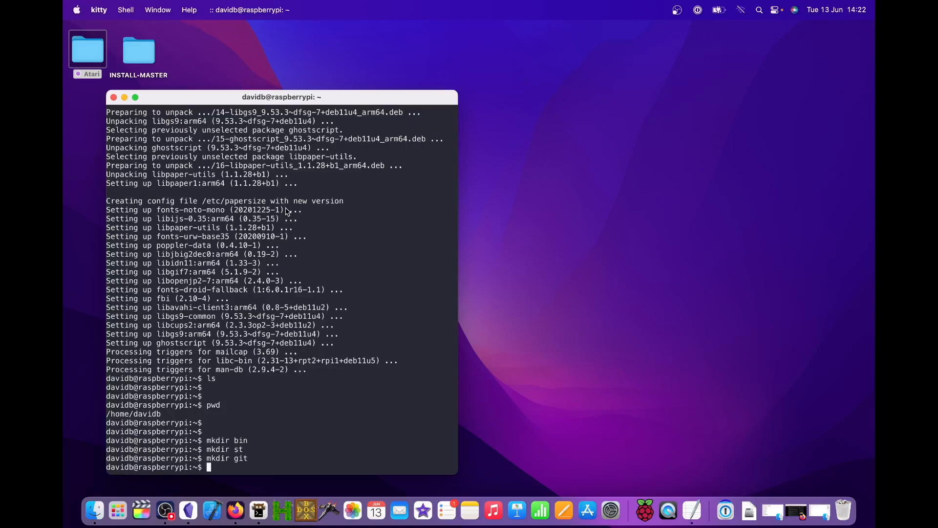
{"action": "key", "text": "Return"}
{"action": "key", "text": "Return"}
{"action": "key", "text": "Return"}
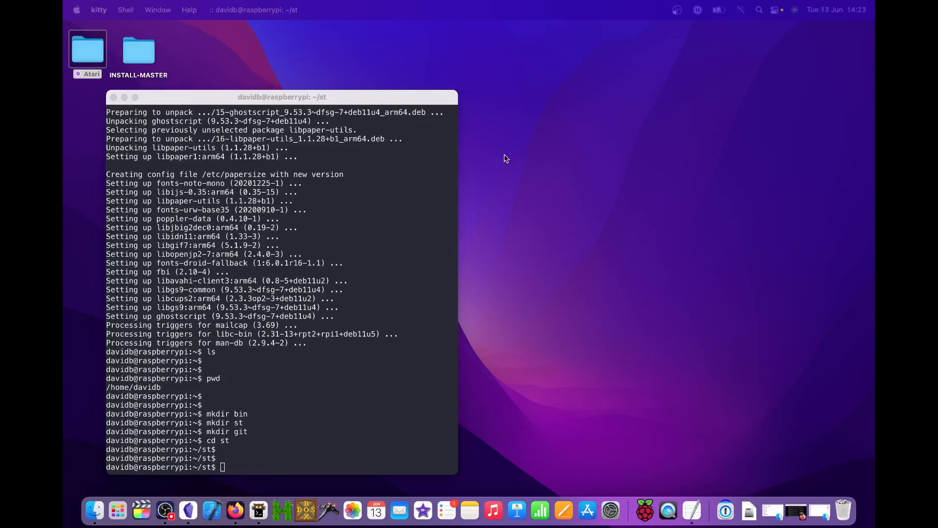
{"action": "type", "text": "mkdir tos"}
Inside st create tos, hdd, gemdos/d and splash folders, verify them, and return home.
{"action": "key", "text": "Return"}
{"action": "type", "text": "mkdir hdd"}
{"action": "key", "text": "Return"}
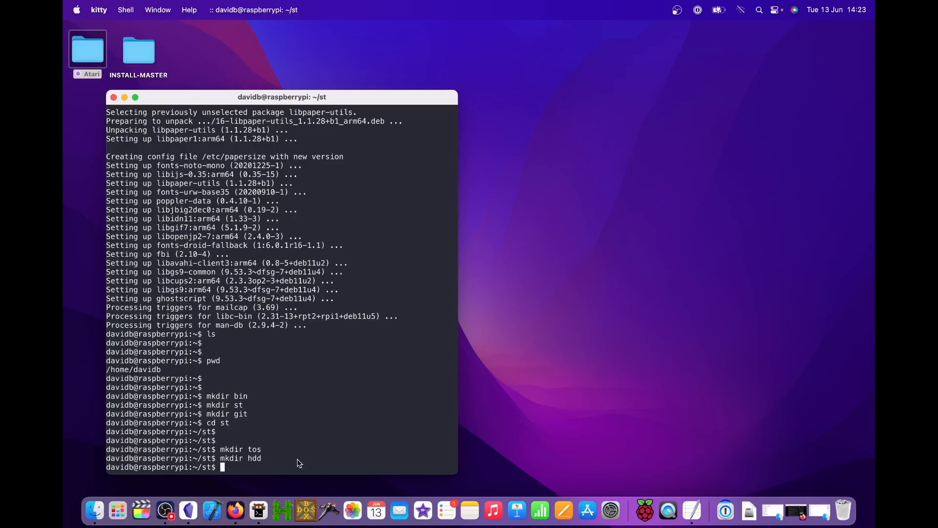
{"action": "type", "text": "mkdir -p gemdos/d"}
{"action": "key", "text": "Return"}
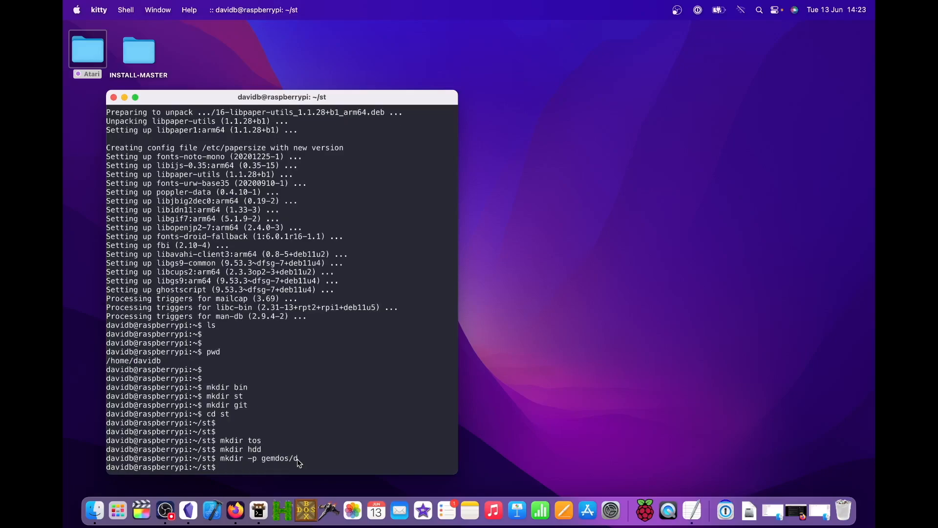
{"action": "type", "text": "ls gemdos/"}
{"action": "key", "text": "Return"}
{"action": "type", "text": "mkdir splas"}
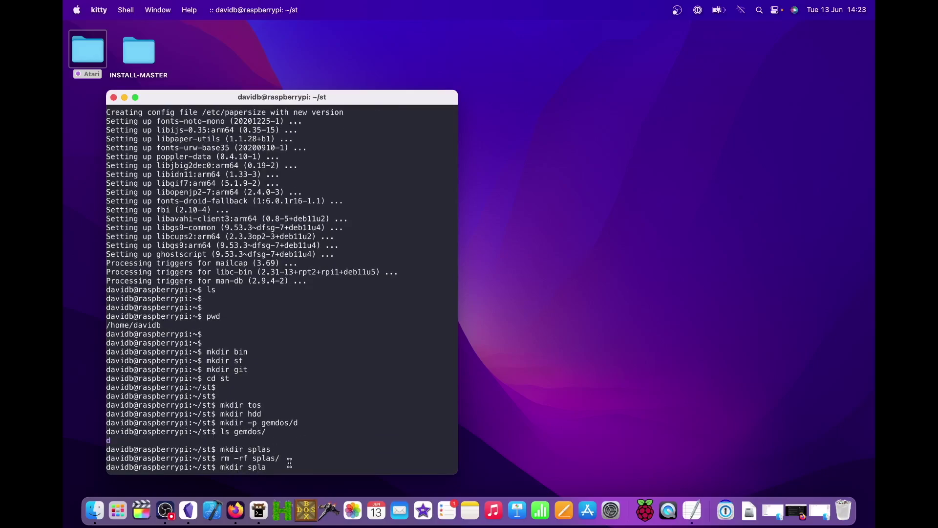
{"action": "key", "text": "Return"}
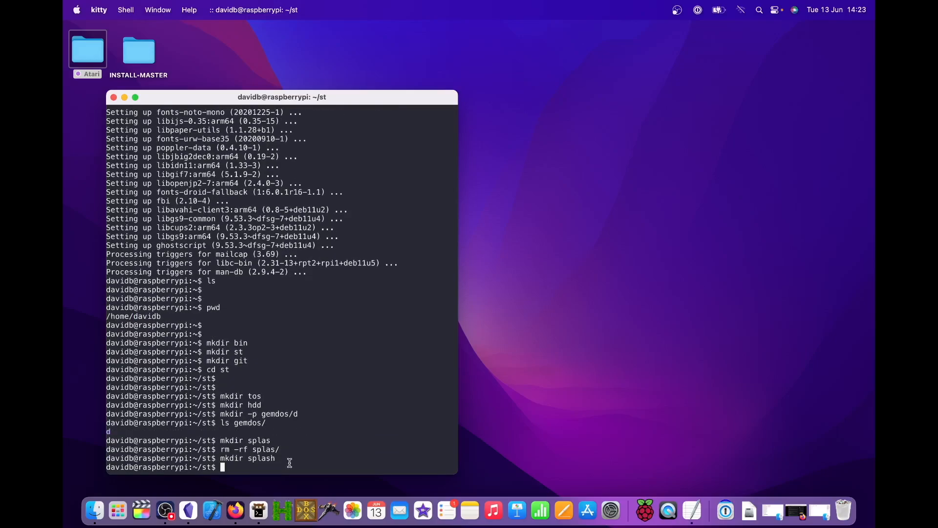
{"action": "type", "text": "ls"}
{"action": "key", "text": "Return"}
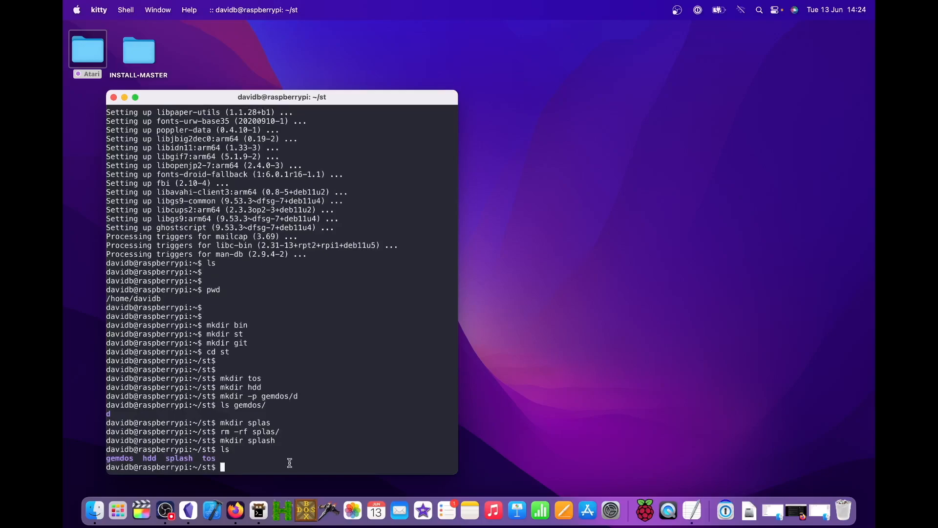
{"action": "type", "text": "cd .."}
{"action": "key", "text": "Return"}
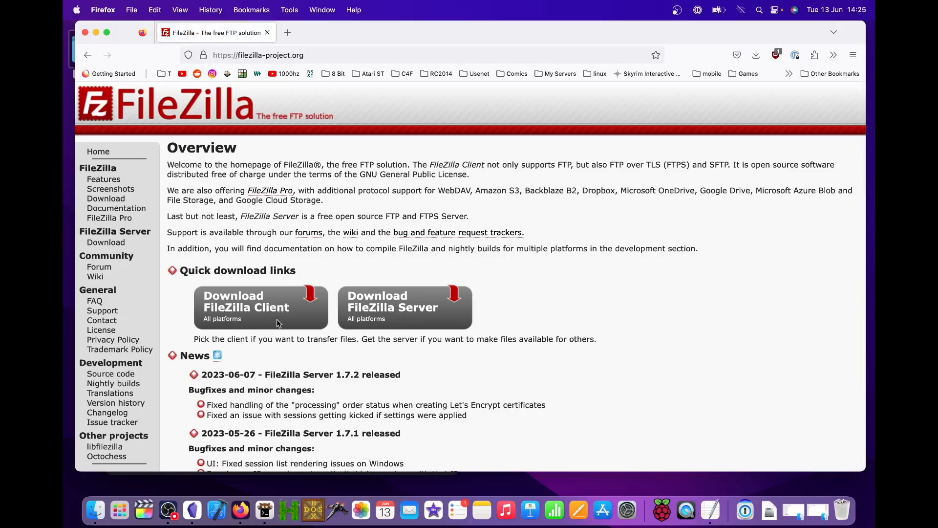
Download the free FileZilla Client for macOS from filezilla-project.org.
{"action": "left_click", "coordinate": [276, 319]}
{"action": "left_click", "coordinate": [265, 222]}
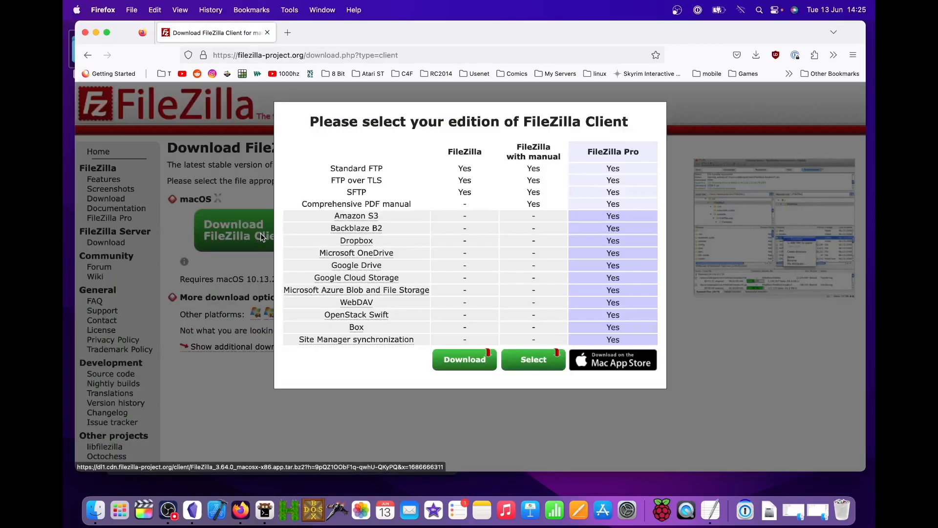
{"action": "left_click", "coordinate": [464, 359]}
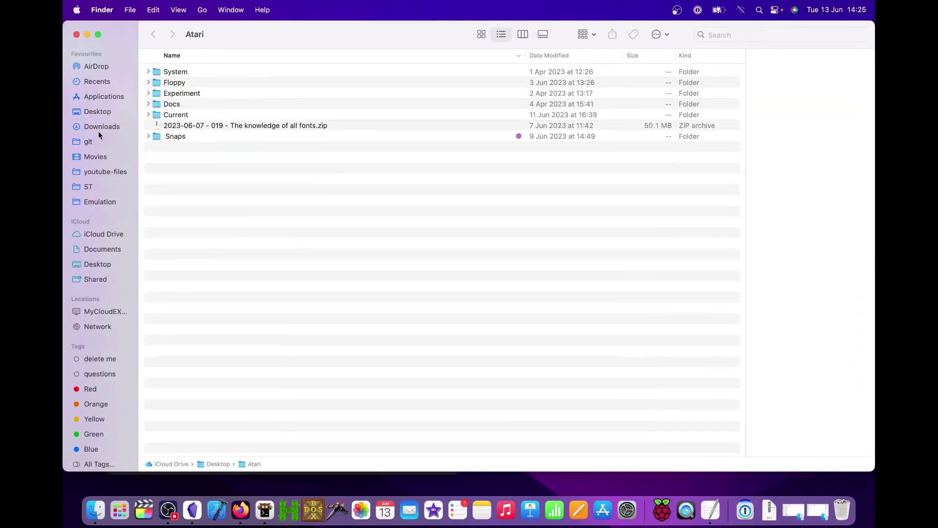
Unpack the FileZilla tar.bz2 in Downloads and move FileZilla.app into Applications.
{"action": "left_click", "coordinate": [101, 126]}
{"action": "double_click", "coordinate": [262, 73]}
{"action": "left_click_drag", "start_coordinate": [176, 71], "coordinate": [347, 176]}
{"action": "left_click_drag", "start_coordinate": [625, 378], "coordinate": [744, 510]}
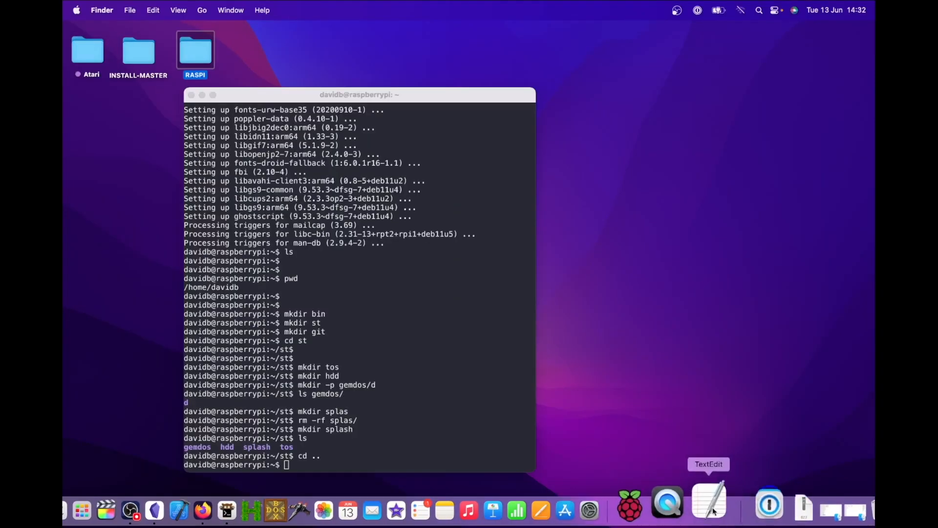
Launch FileZilla from the Applications stack, confirming the downloaded-app warning.
{"action": "left_click", "coordinate": [746, 508]}
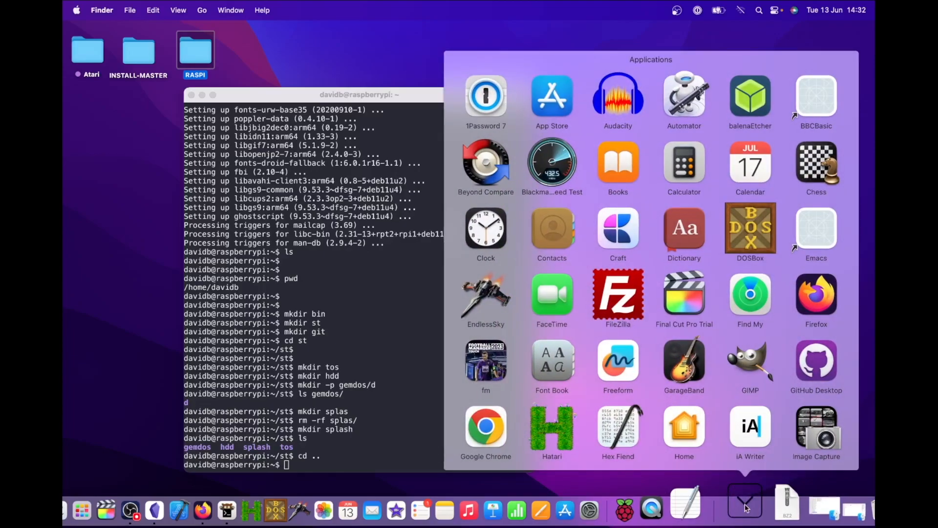
{"action": "left_click", "coordinate": [619, 298]}
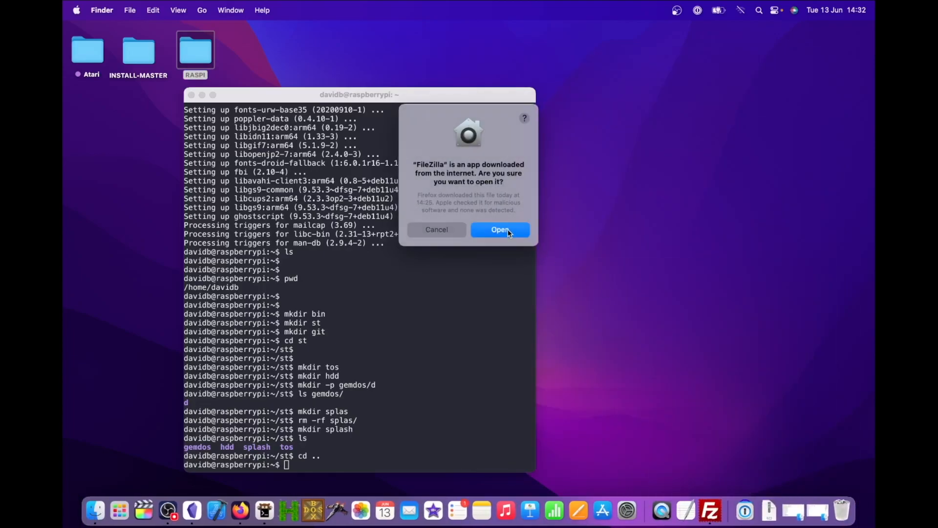
{"action": "left_click", "coordinate": [508, 229]}
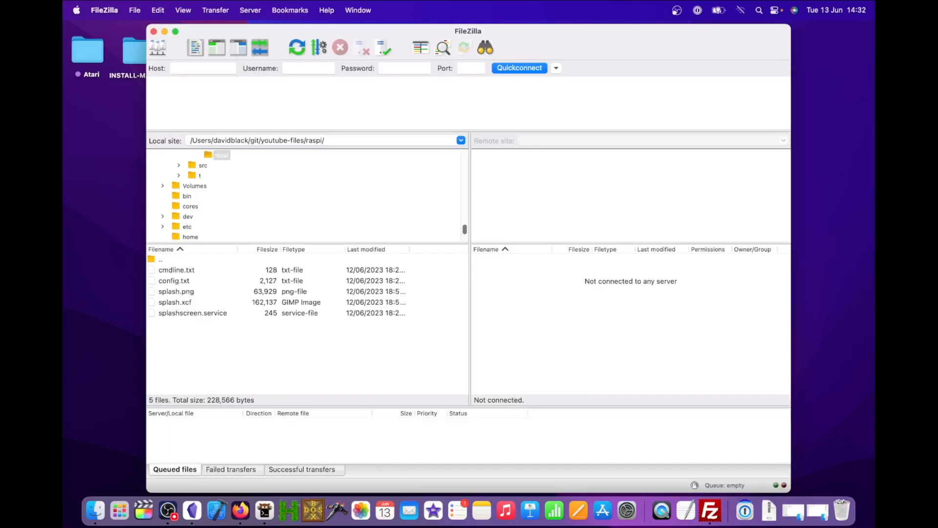
Look up the Pi's address in the terminal and copy the IP 192.168.50.254.
{"action": "left_click", "coordinate": [207, 67]}
{"action": "type", "text": "sftp://"}
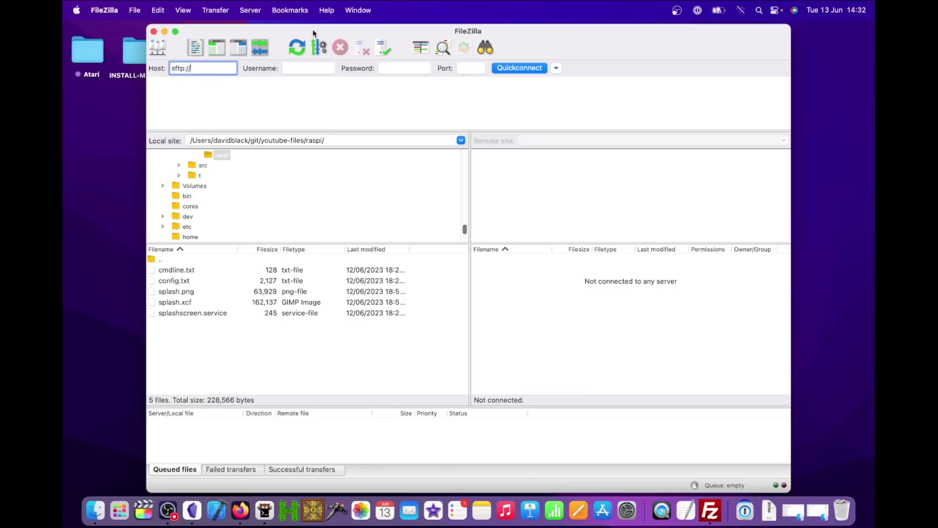
{"action": "left_click_drag", "start_coordinate": [315, 34], "coordinate": [278, 325]}
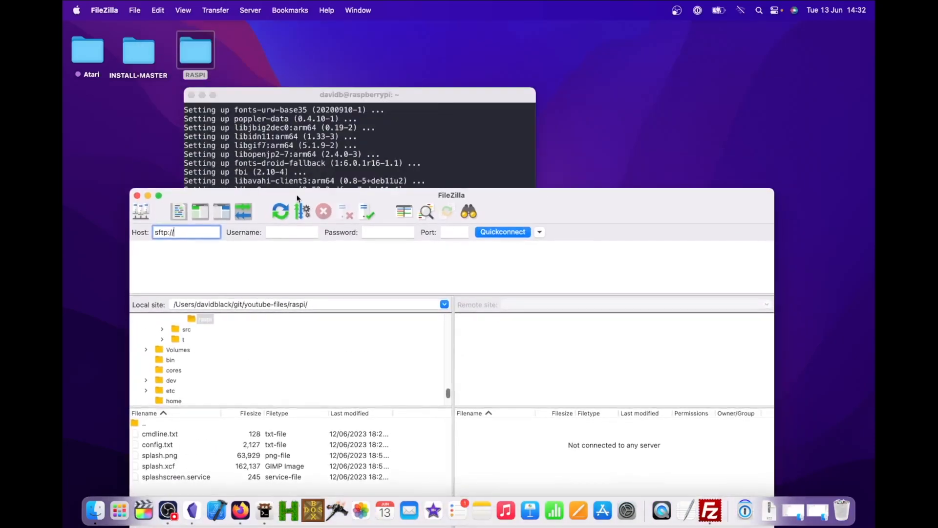
{"action": "left_click", "coordinate": [367, 220]}
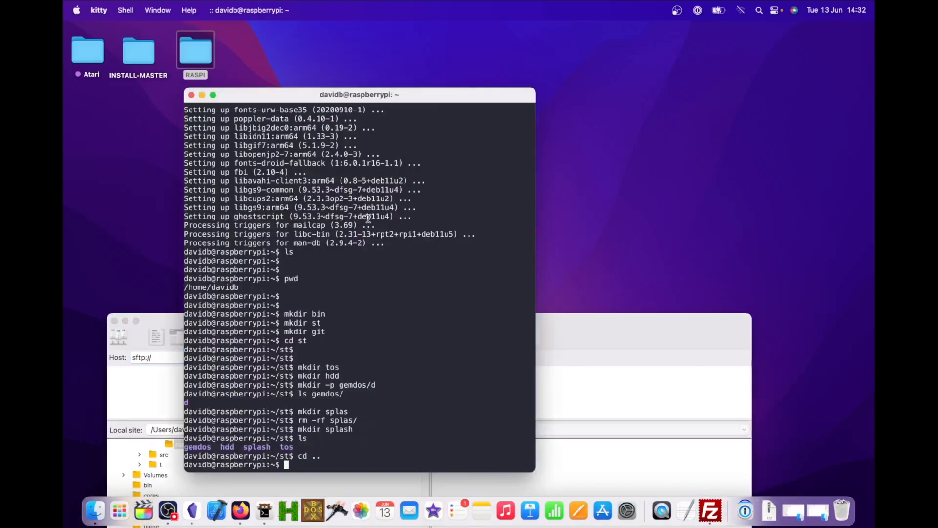
{"action": "type", "text": "ifconfig"}
{"action": "key", "text": "Return"}
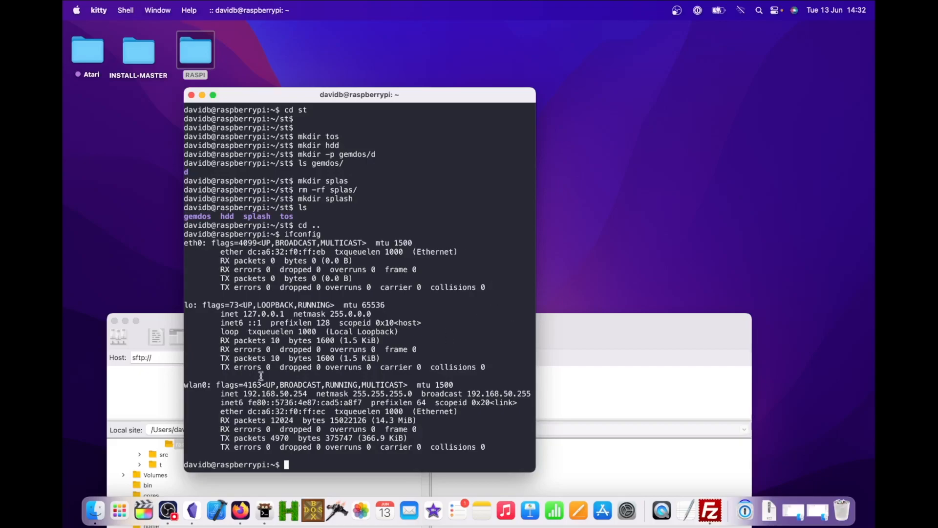
{"action": "left_click_drag", "start_coordinate": [242, 393], "coordinate": [309, 394]}
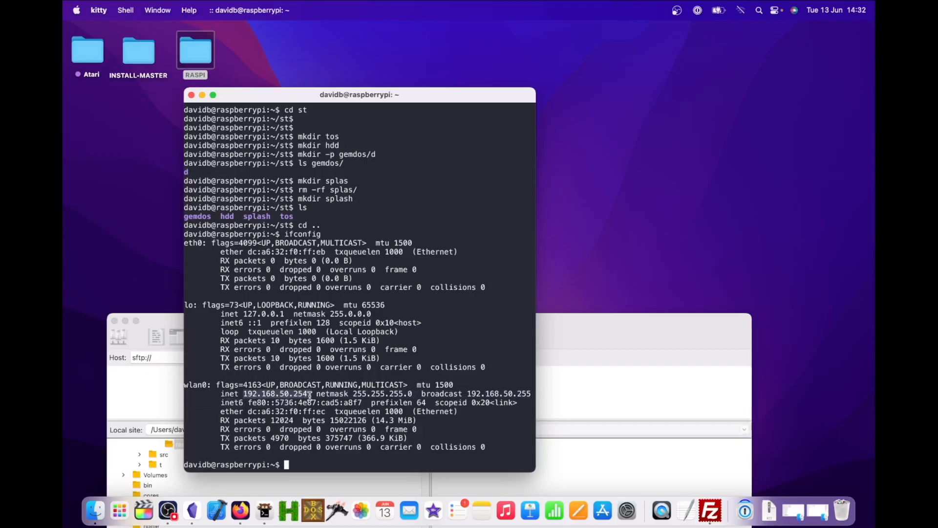
{"action": "key", "text": "super+c"}
Fill host with the Pi's IP, enter username and password, and Quickconnect over SFTP.
{"action": "left_click", "coordinate": [565, 330]}
{"action": "left_click", "coordinate": [161, 357]}
{"action": "key", "text": "super+v"}
{"action": "left_click", "coordinate": [263, 357]}
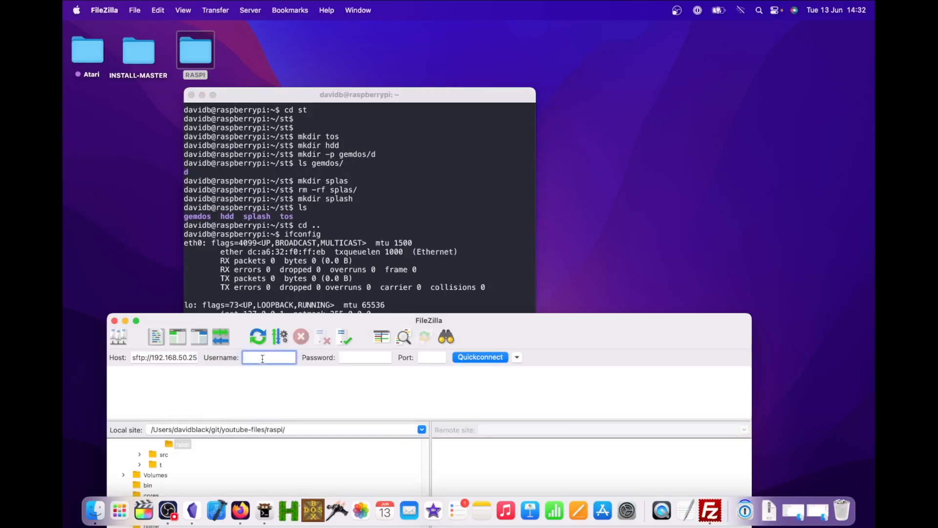
{"action": "type", "text": "davidb"}
{"action": "key", "text": "Tab"}
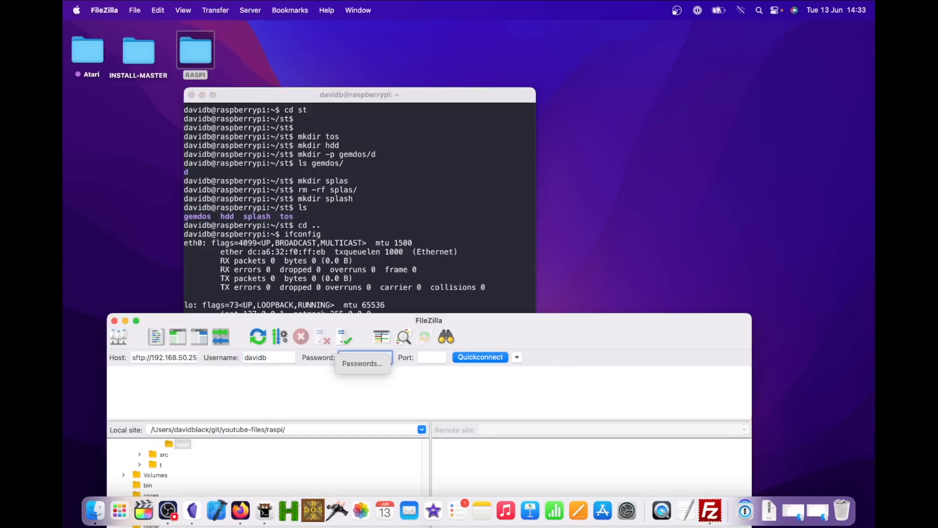
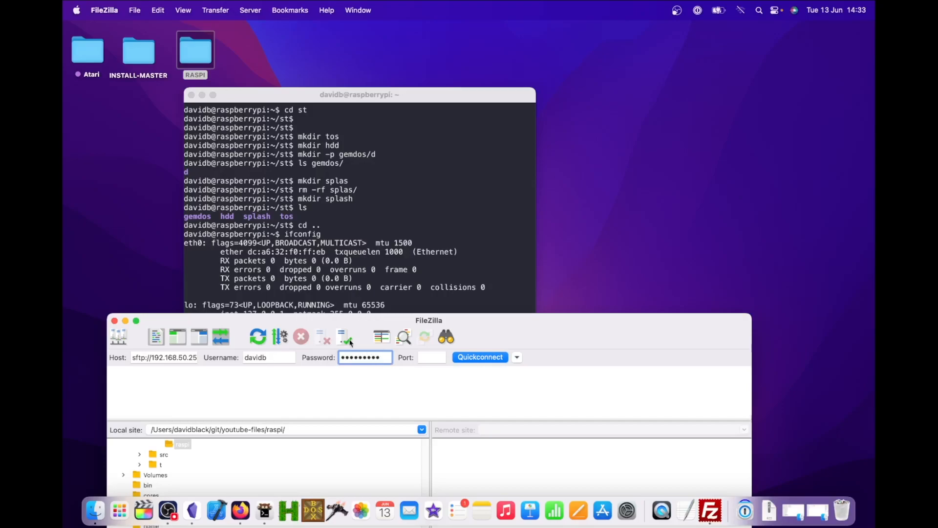
{"action": "left_click_drag", "start_coordinate": [461, 322], "coordinate": [506, 82]}
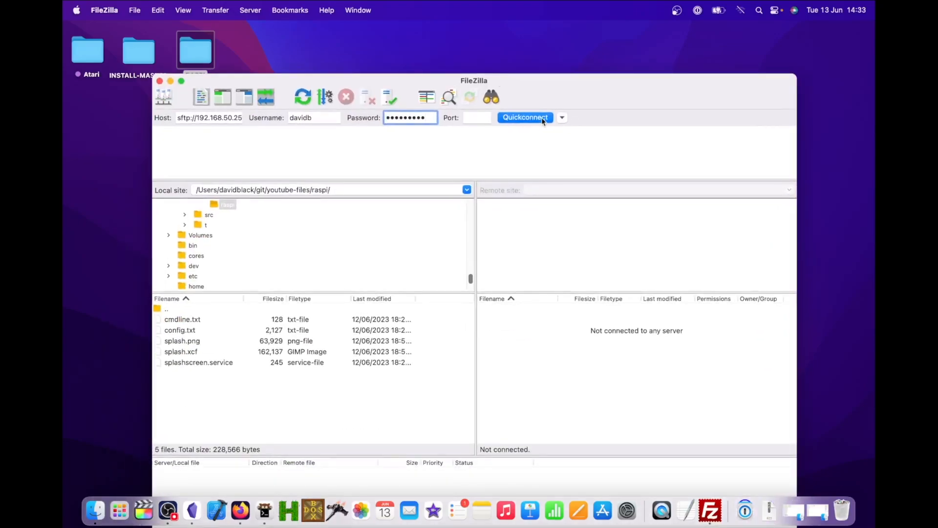
{"action": "left_click", "coordinate": [525, 118]}
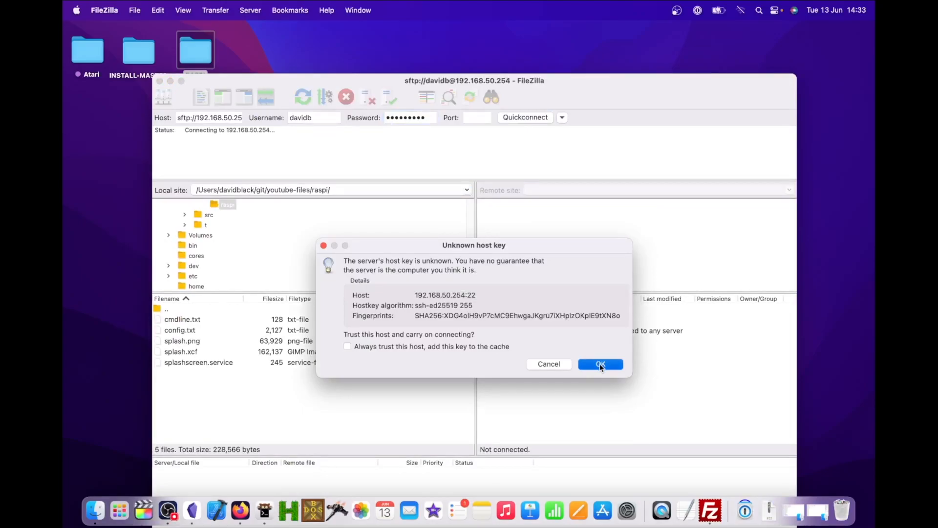
Accept the Pi's host key and upload 512.img from the local RASPI folder into st/hdd.
{"action": "left_click", "coordinate": [599, 364]}
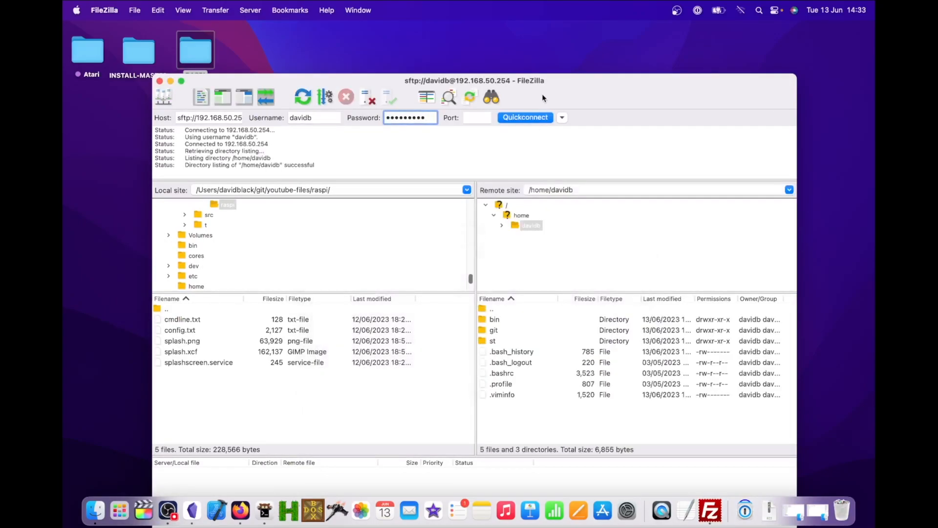
{"action": "left_click_drag", "start_coordinate": [557, 86], "coordinate": [550, 39]}
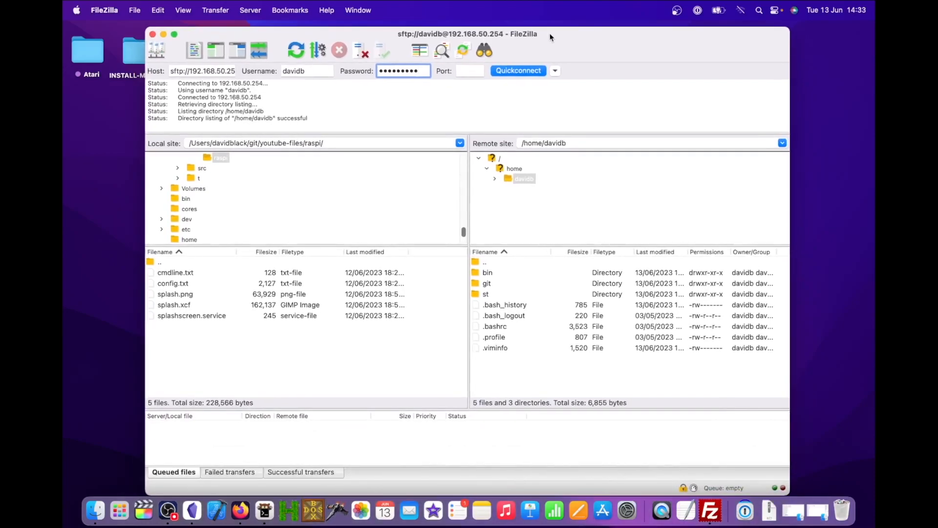
{"action": "left_click", "coordinate": [218, 203]}
{"action": "left_click", "coordinate": [180, 273]}
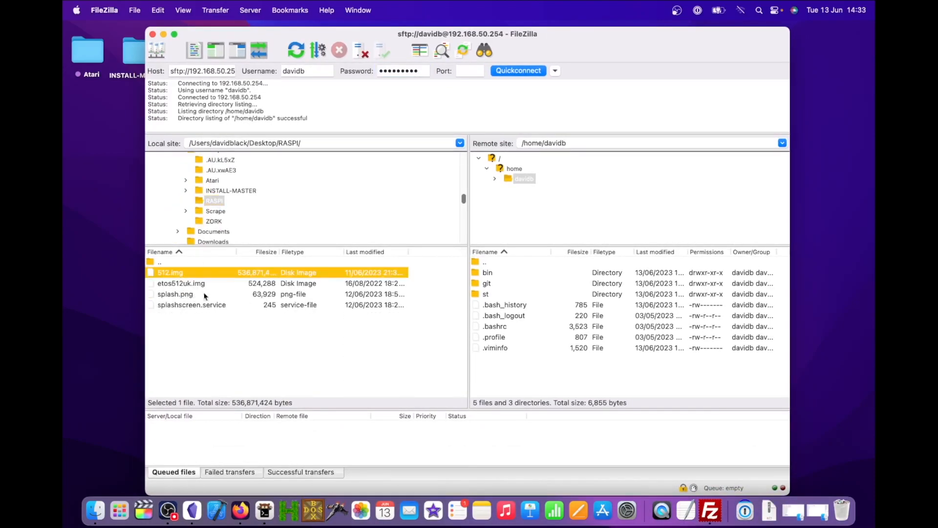
{"action": "double_click", "coordinate": [486, 294]}
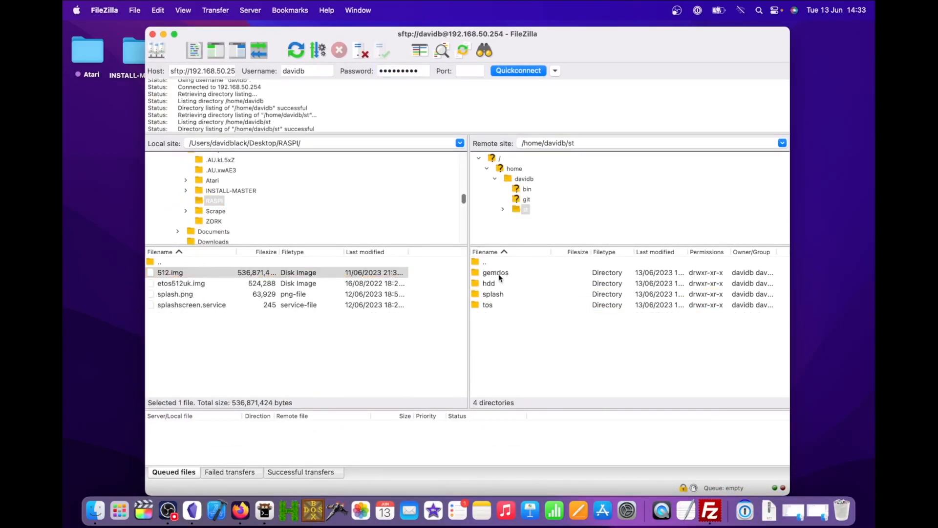
{"action": "double_click", "coordinate": [490, 284]}
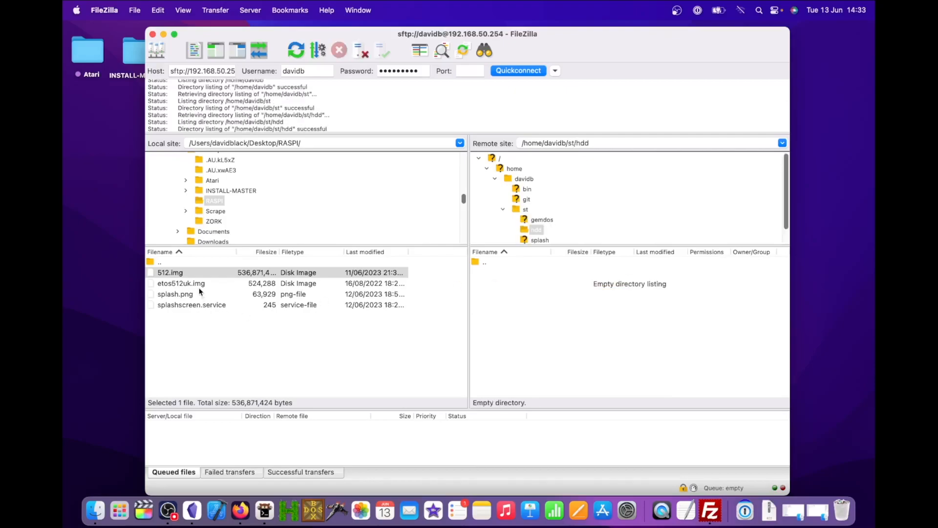
{"action": "left_click_drag", "start_coordinate": [177, 273], "coordinate": [528, 311]}
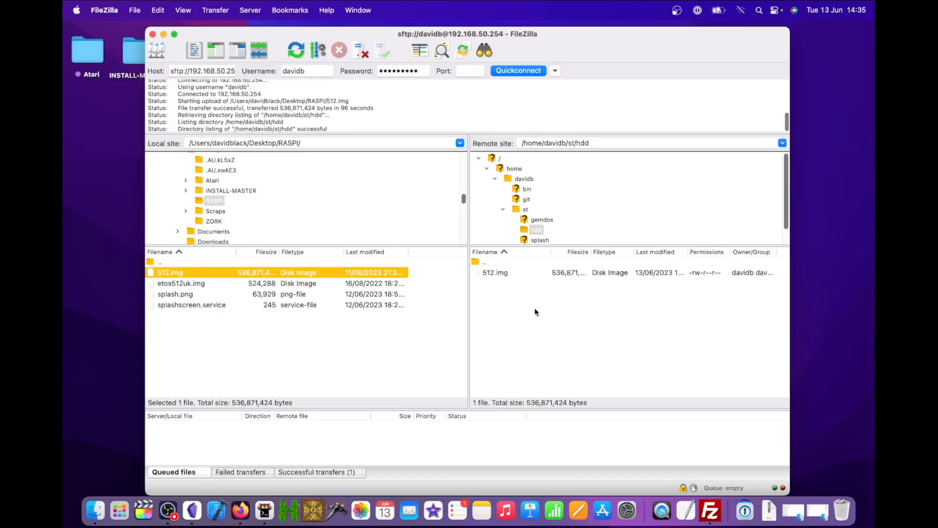
Upload splash.png into st/splash and etos512uk.img into st/tos.
{"action": "left_click", "coordinate": [540, 240]}
{"action": "left_click_drag", "start_coordinate": [185, 293], "coordinate": [513, 317]}
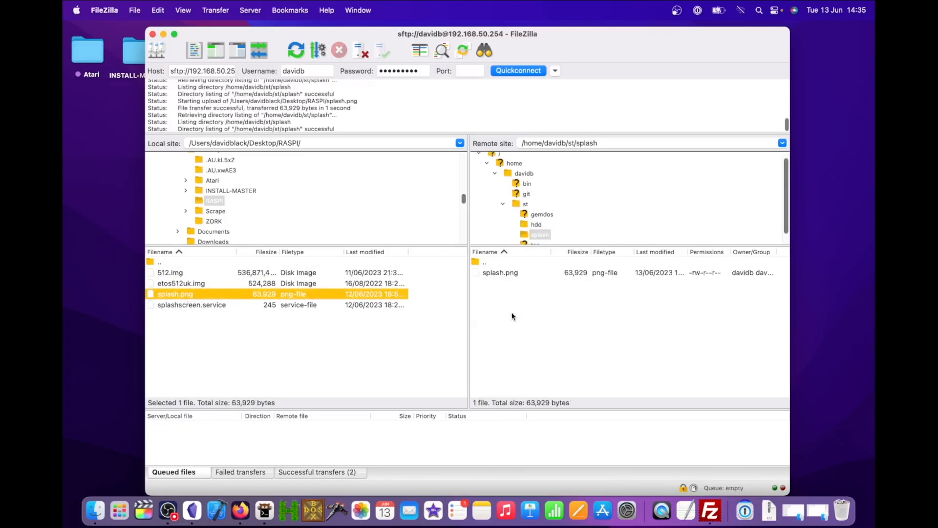
{"action": "left_click", "coordinate": [534, 234]}
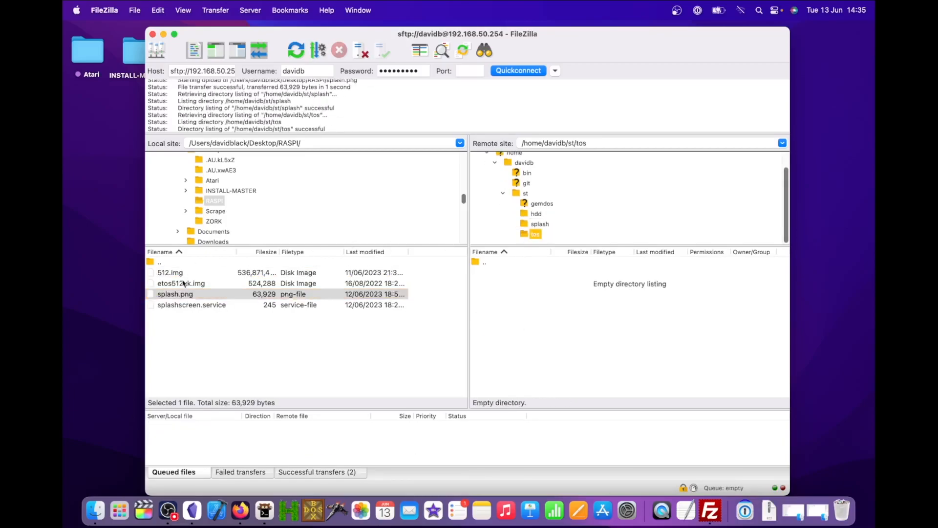
{"action": "left_click_drag", "start_coordinate": [184, 284], "coordinate": [506, 337]}
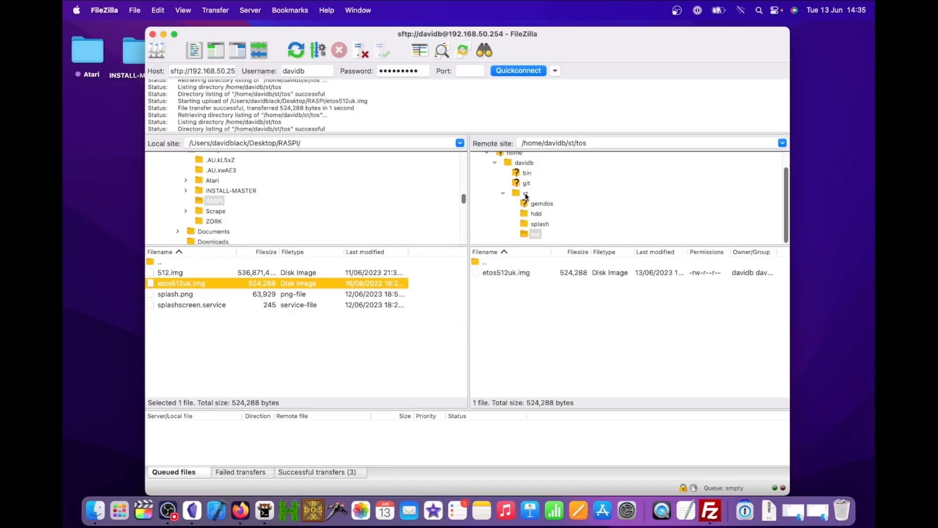
Upload splashscreen.service into the bin folder and return to the Pi terminal.
{"action": "left_click", "coordinate": [528, 173]}
{"action": "left_click", "coordinate": [218, 306]}
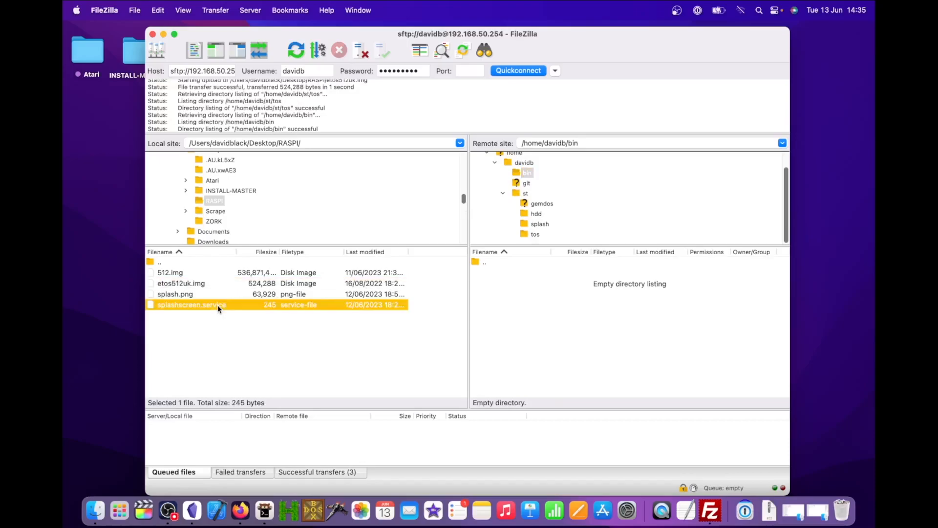
{"action": "left_click_drag", "start_coordinate": [218, 305], "coordinate": [545, 327]}
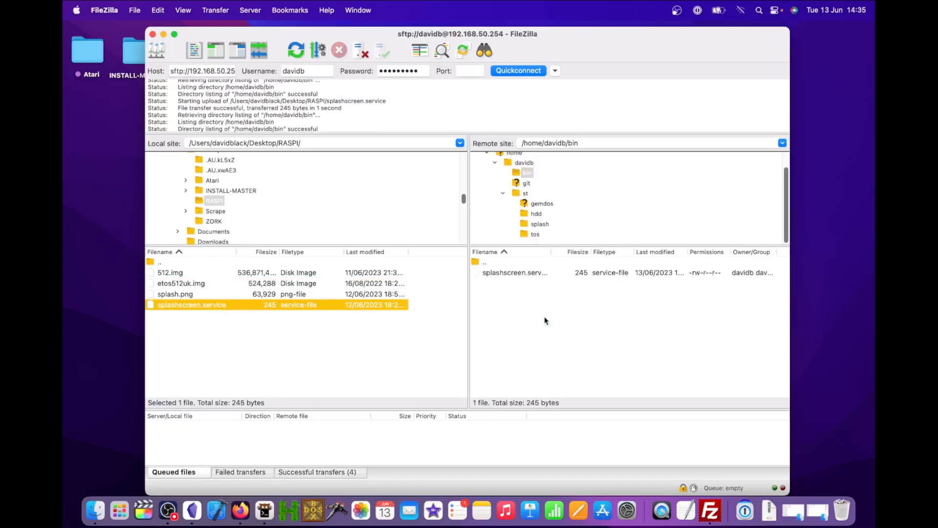
{"action": "left_click", "coordinate": [153, 34]}
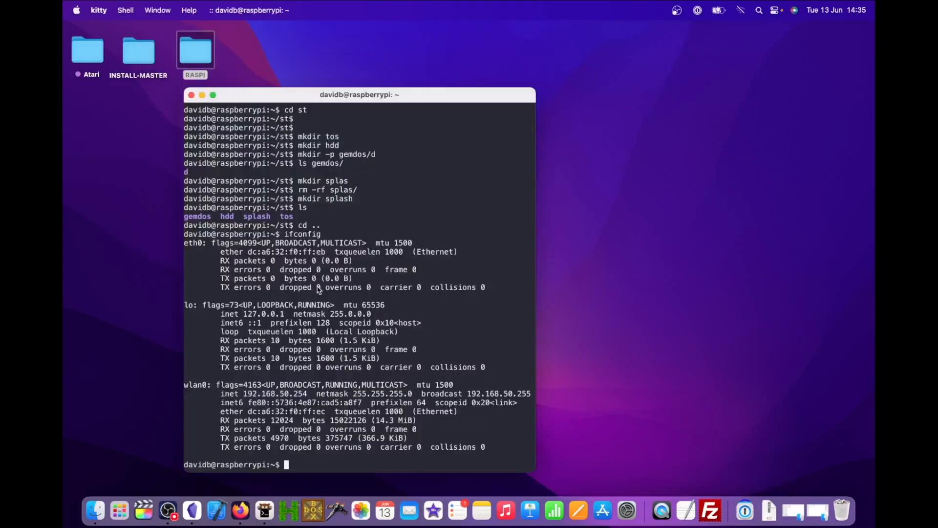
{"action": "type", "text": "clear"}
Inspect bin/splashscreen.service in vim to check the splash image path, then quit unchanged.
{"action": "key", "text": "Return"}
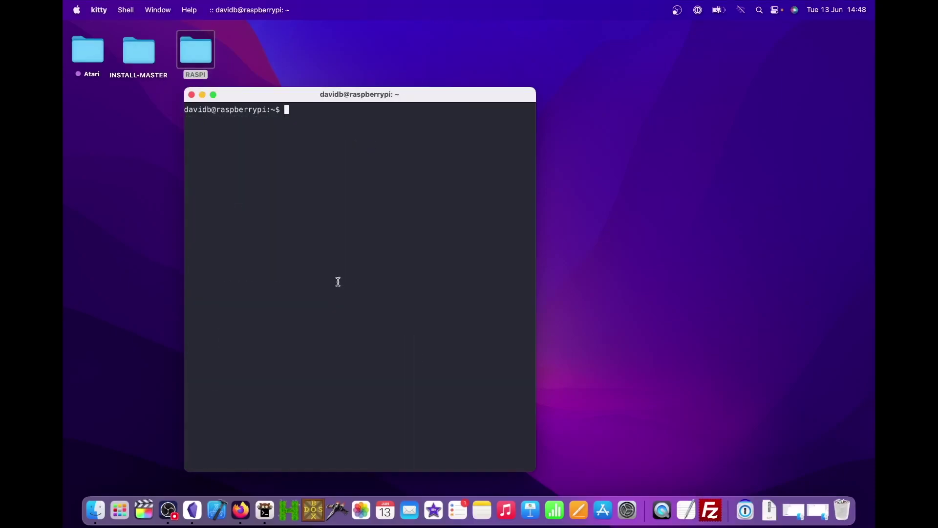
{"action": "type", "text": "vim bin/"}
{"action": "key", "text": "Tab"}
{"action": "key", "text": "Return"}
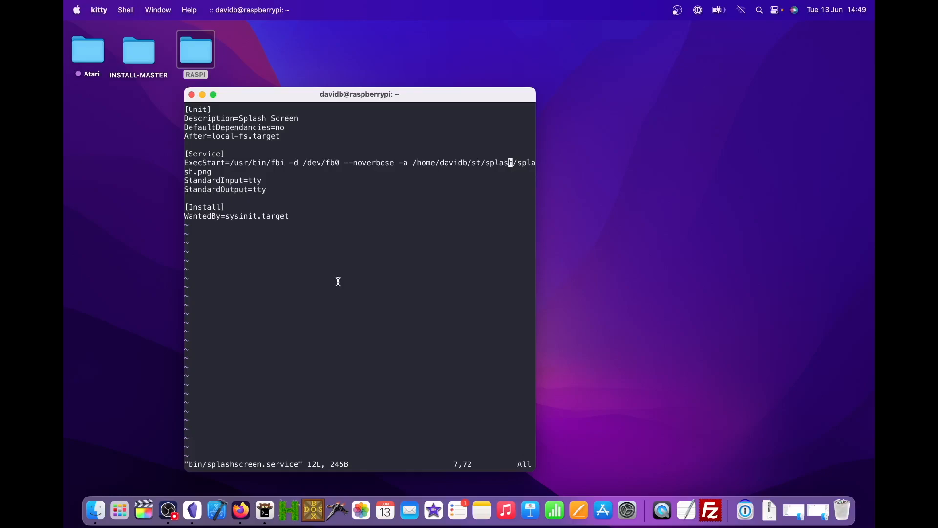
{"action": "key", "text": "Right"}
{"action": "key", "text": "Right"}
{"action": "key", "text": "Left"}
{"action": "key", "text": "Left"}
{"action": "key", "text": "Left"}
{"action": "key", "text": "Left"}
{"action": "key", "text": "Left"}
{"action": "key", "text": "Left"}
{"action": "key", "text": "Left"}
{"action": "key", "text": "Right"}
{"action": "key", "text": "Right"}
{"action": "key", "text": "Right"}
{"action": "type", "text": ":q"}
{"action": "key", "text": "Return"}
{"action": "key", "text": "Return"}
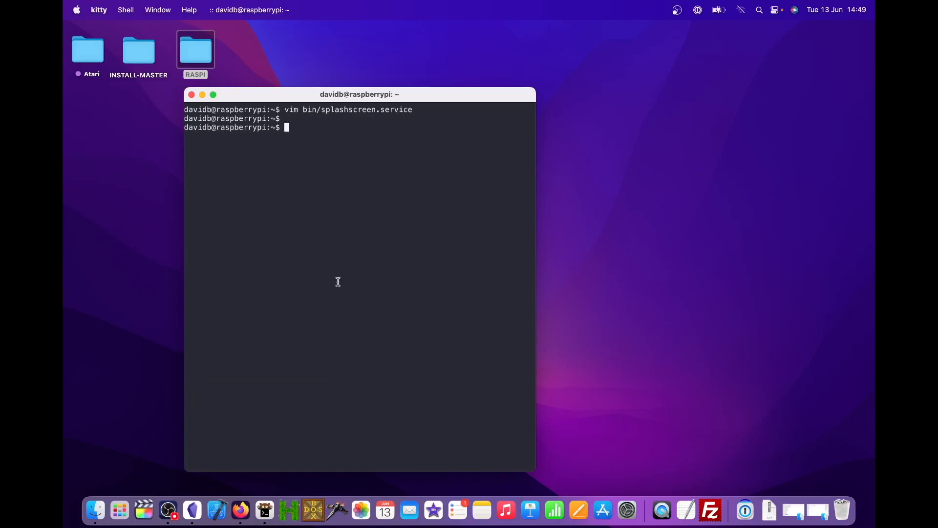
{"action": "type", "text": "sudo cp "}
{"action": "type", "text": "bin/spl"}
Copy bin/splashscreen.service into /etc/systemd/system with sudo.
{"action": "key", "text": "Tab"}
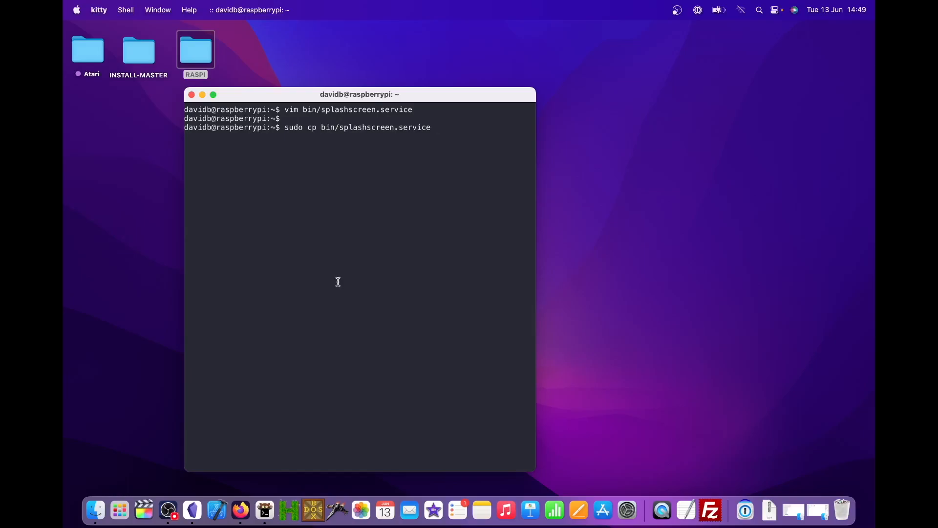
{"action": "type", "text": "/etc/systemd/system"}
{"action": "key", "text": "Return"}
{"action": "key", "text": "Return"}
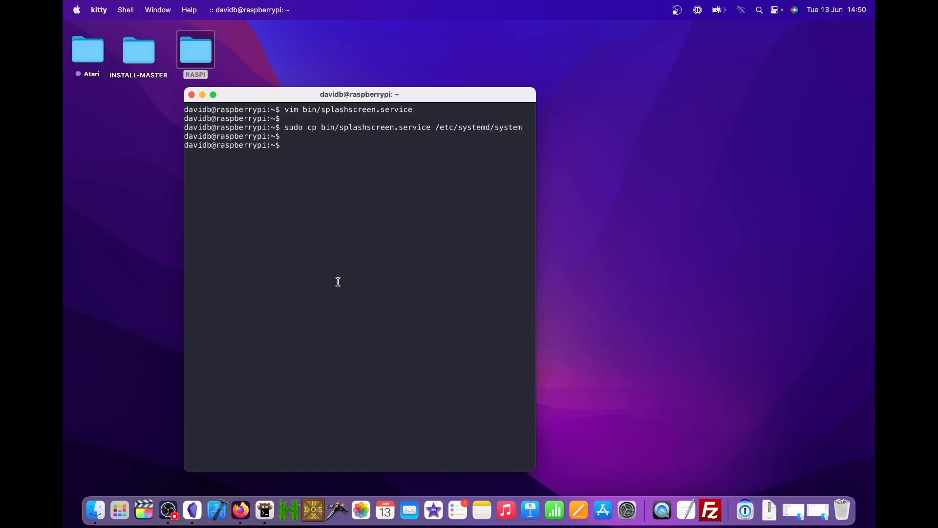
{"action": "type", "text": "sudo systemctl enable splashscreen"}
{"action": "key", "text": "Return"}
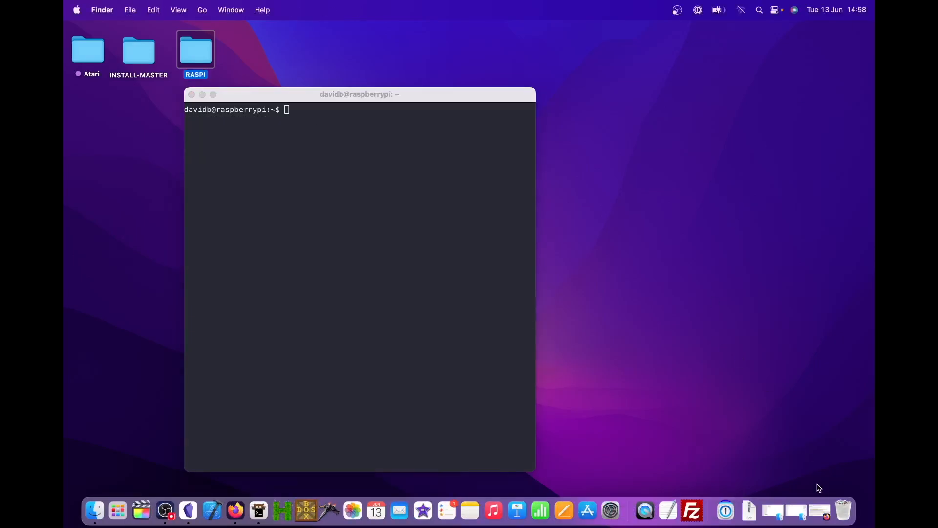
Read the Hatari manual's build library requirements in Firefox and return to the terminal.
{"action": "left_click", "coordinate": [825, 510]}
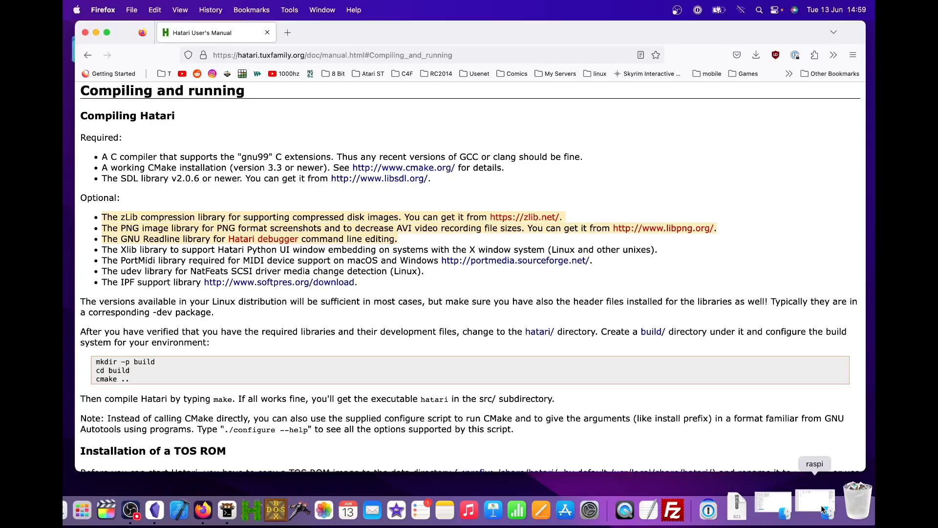
{"action": "left_click", "coordinate": [97, 34]}
{"action": "type", "text": "sudo apt install libreadline"}
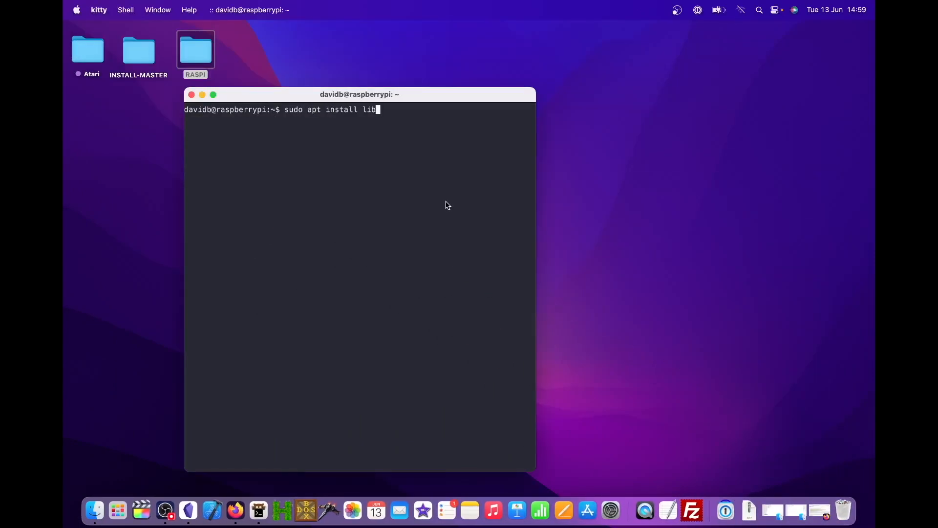
{"action": "type", "text": "-dev"}
{"action": "type", "text": " zlib1g-dev"}
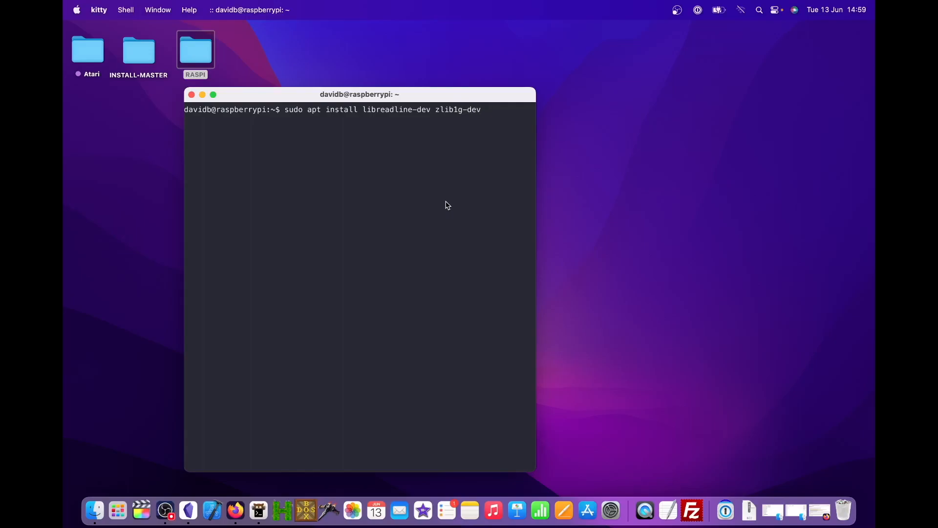
{"action": "type", "text": " libpng"}
{"action": "type", "text": "-dev"}
{"action": "type", "text": "y"}
Install libreadline-dev, zlib1g-dev and libpng-dev, then cmake and libsdl2-dev via apt.
{"action": "key", "text": "Return"}
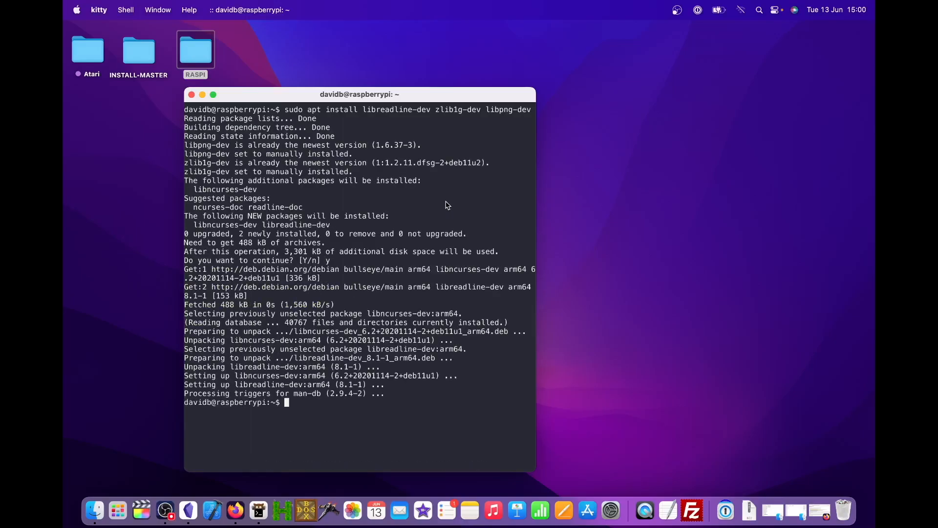
{"action": "type", "text": "clear"}
{"action": "key", "text": "Return"}
{"action": "type", "text": "sudo apt install cmake "}
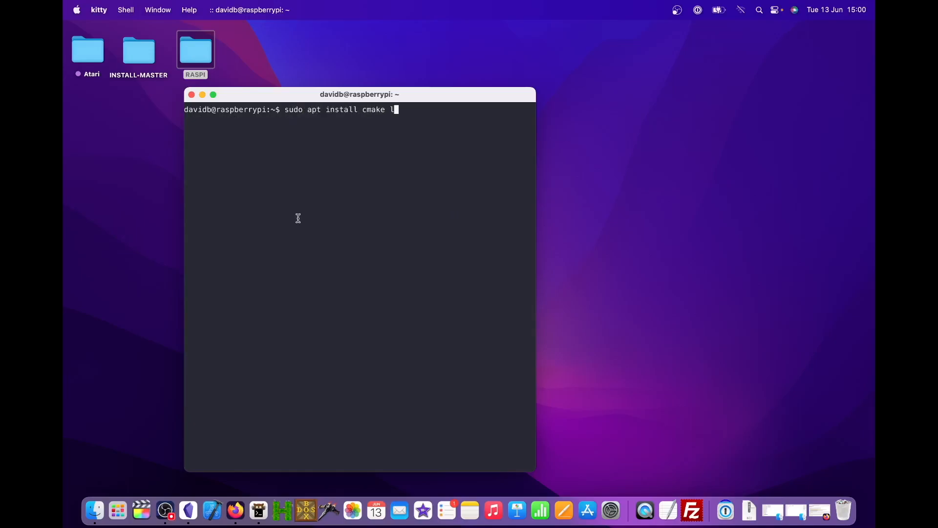
{"action": "type", "text": "libsdl2-dev"}
{"action": "key", "text": "Return"}
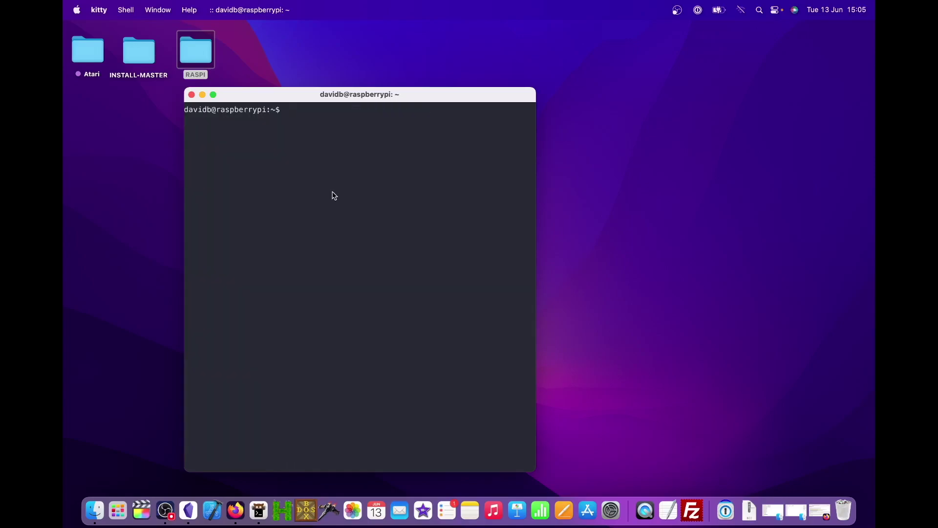
{"action": "type", "text": "cd gi"}
{"action": "type", "text": "t"}
Clone the Hatari git repository into the git folder and list the result.
{"action": "key", "text": "Return"}
{"action": "type", "text": "cd git"}
{"action": "key", "text": "Up"}
{"action": "key", "text": "Up"}
{"action": "key", "text": "Up"}
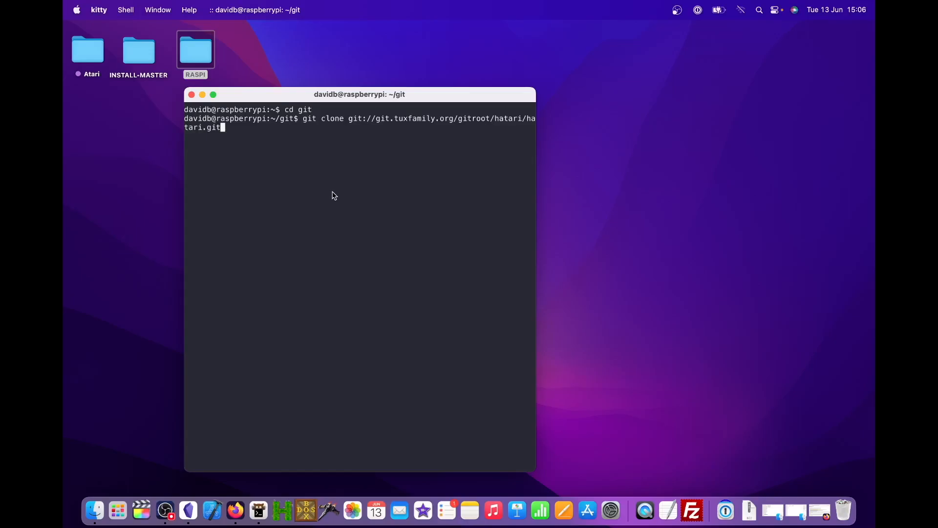
{"action": "key", "text": "Return"}
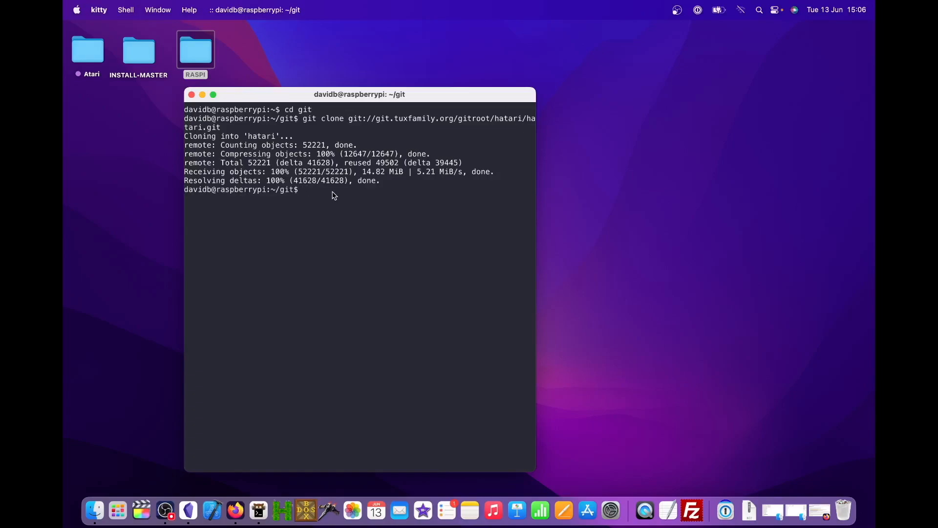
{"action": "type", "text": "ls"}
{"action": "key", "text": "Return"}
{"action": "key", "text": "Return"}
{"action": "key", "text": "Return"}
{"action": "key", "text": "Return"}
{"action": "type", "text": "cd hatari"}
Enter the hatari source, create a build folder and move into it.
{"action": "key", "text": "Return"}
{"action": "key", "text": "Return"}
{"action": "key", "text": "Return"}
{"action": "type", "text": "ls"}
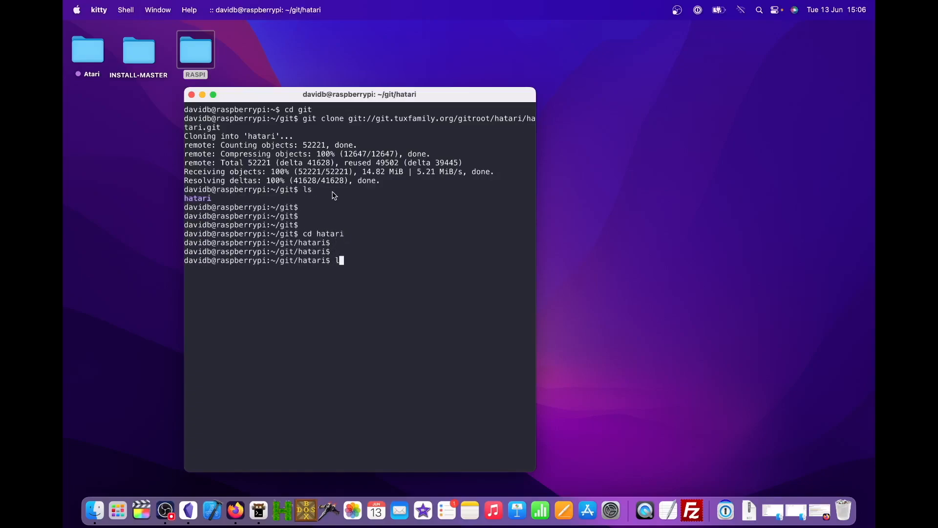
{"action": "key", "text": "Return"}
{"action": "type", "text": "mkdir build"}
{"action": "key", "text": "Return"}
{"action": "type", "text": "cd build"}
{"action": "key", "text": "Return"}
{"action": "key", "text": "Return"}
{"action": "key", "text": "Return"}
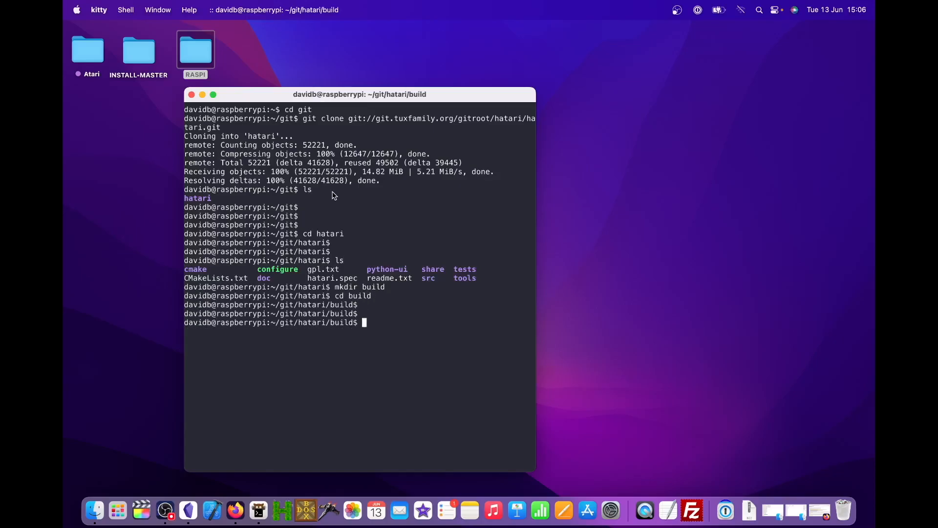
{"action": "key", "text": "Return"}
{"action": "key", "text": "Return"}
{"action": "type", "text": "time cmake .."}
{"action": "key", "text": "Return"}
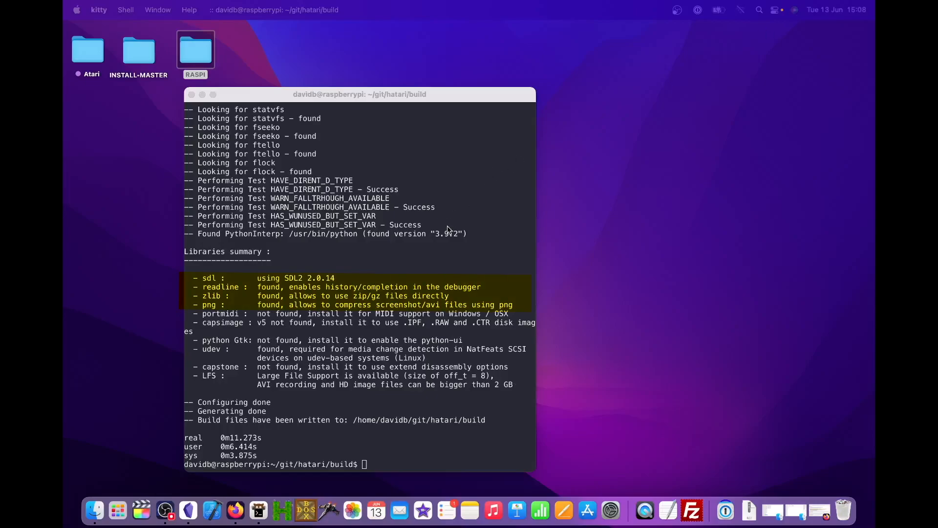
Configure with cmake .. and compile Hatari with a timed make to 100%.
{"action": "left_click", "coordinate": [411, 291]}
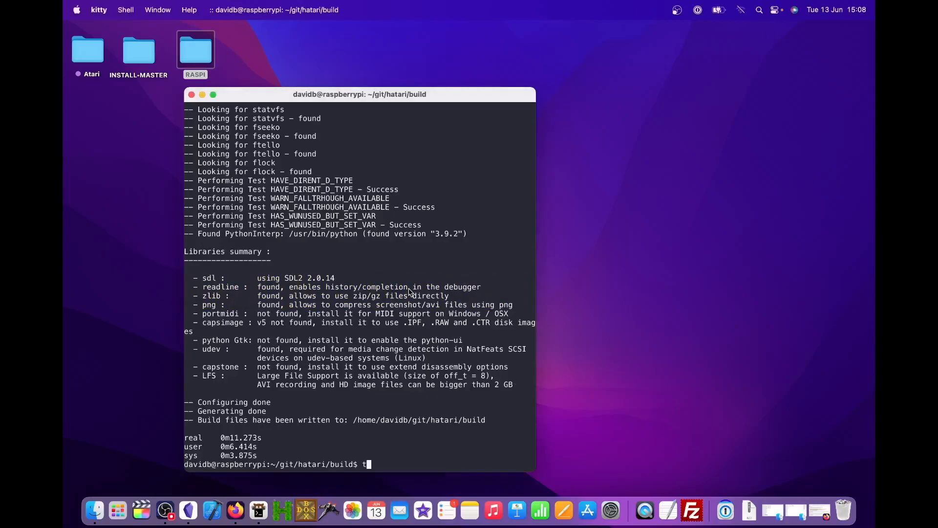
{"action": "type", "text": "time make"}
{"action": "key", "text": "Return"}
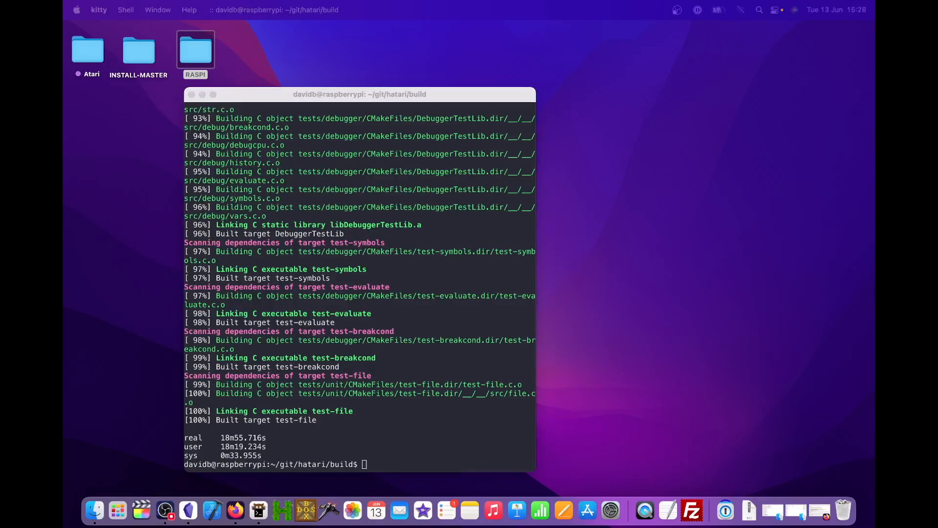
Copy the compiled src/hatari binary into ~/bin/ from the focused terminal.
{"action": "left_click", "coordinate": [454, 310]}
{"action": "type", "text": "cp "}
{"action": "type", "text": "src/"}
{"action": "type", "text": "hatari "}
{"action": "type", "text": "~/bin/"}
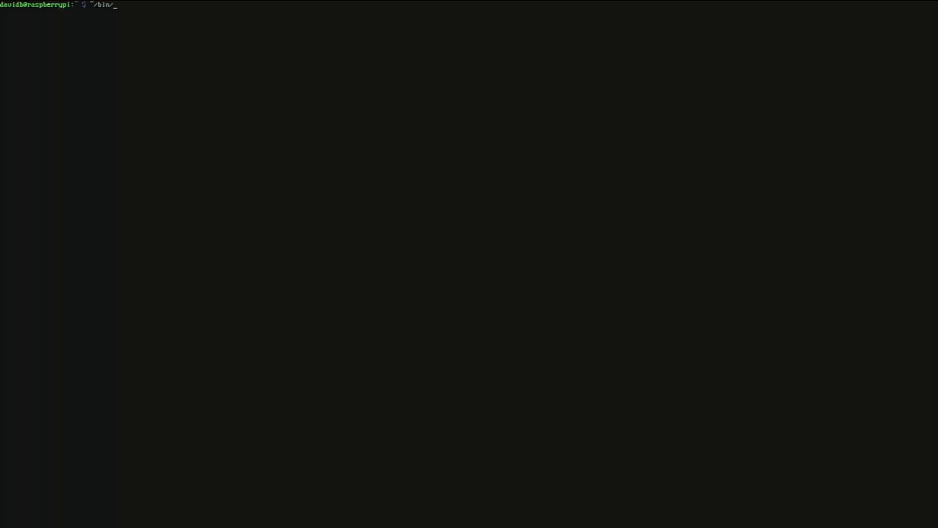
{"action": "type", "text": "atari"}
Launch ~/bin/hatari, dismiss the missing TOS warning, and glance through System and CPU options.
{"action": "key", "text": "Return"}
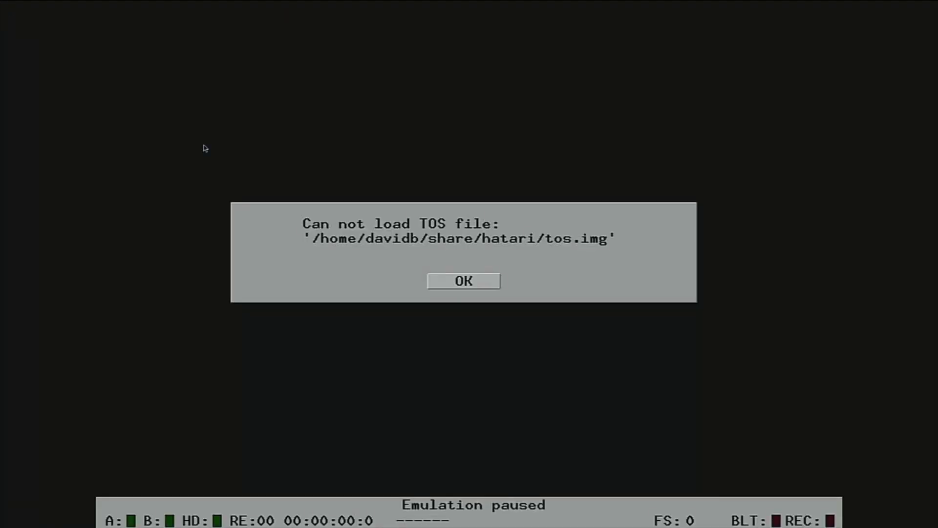
{"action": "key", "text": "Return"}
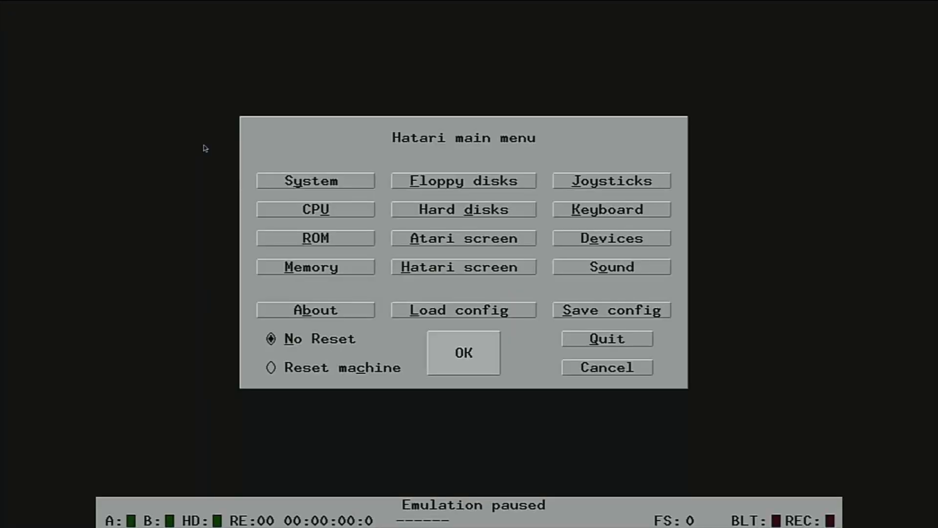
{"action": "key", "text": "Tab"}
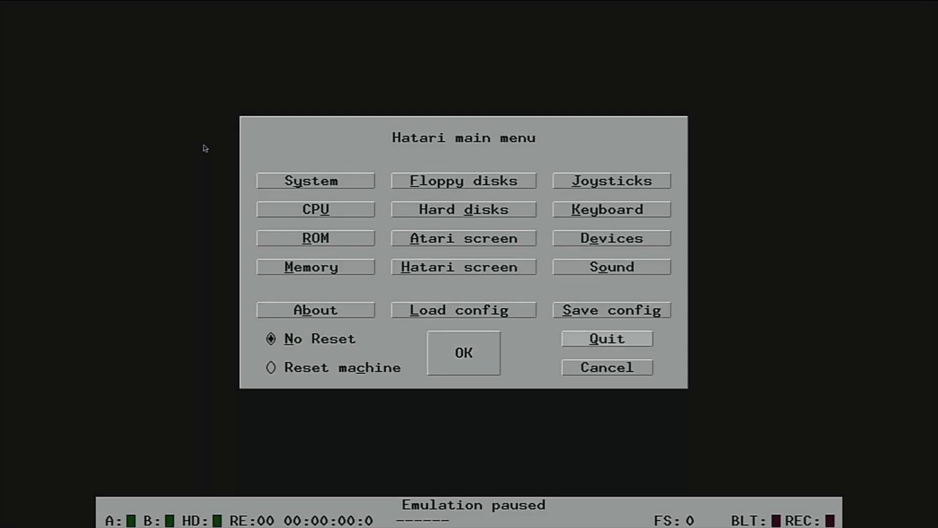
{"action": "key", "text": "Tab"}
{"action": "key", "text": "Tab"}
{"action": "key", "text": "Tab"}
{"action": "key", "text": "shift+Tab"}
{"action": "key", "text": "Return"}
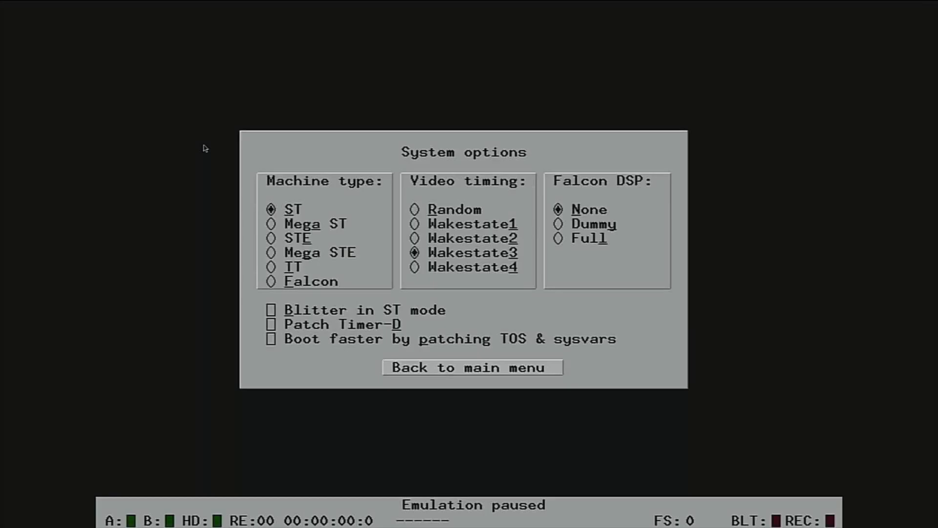
{"action": "key", "text": "Escape"}
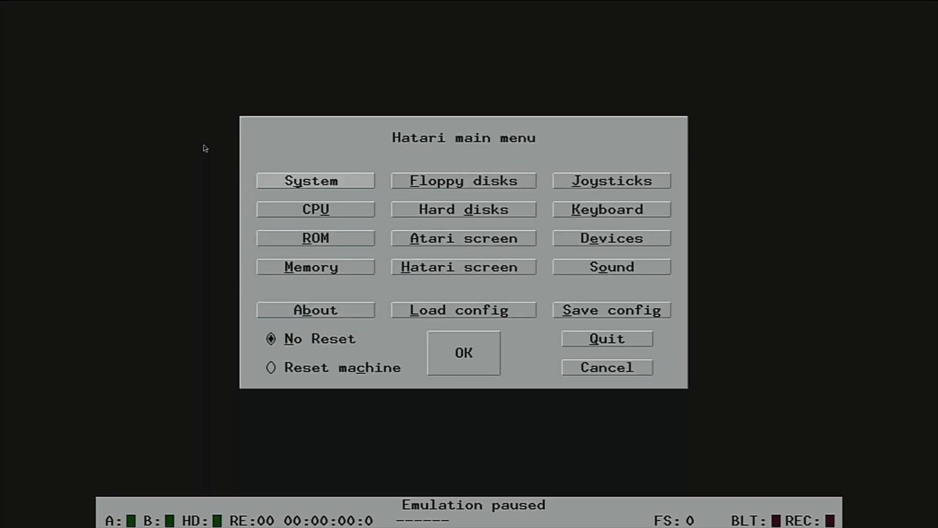
{"action": "key", "text": "Tab"}
{"action": "key", "text": "Return"}
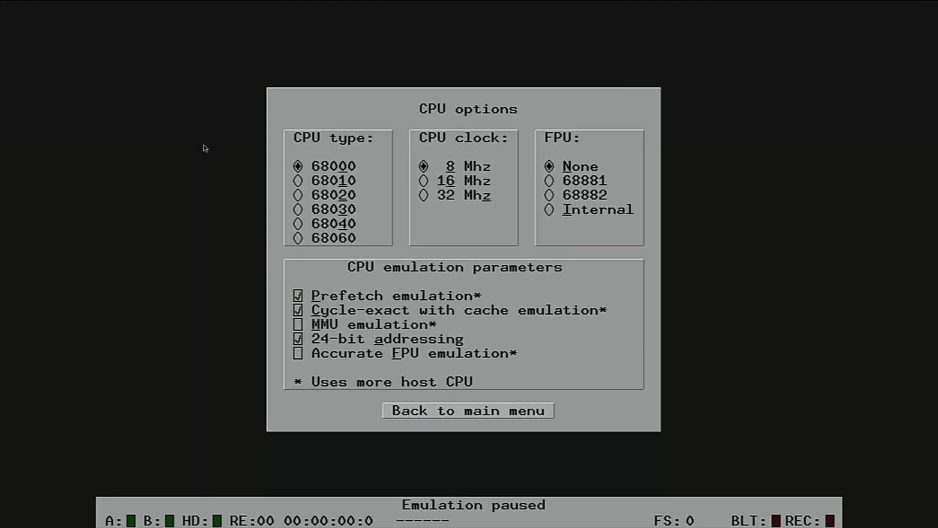
{"action": "key", "text": "Escape"}
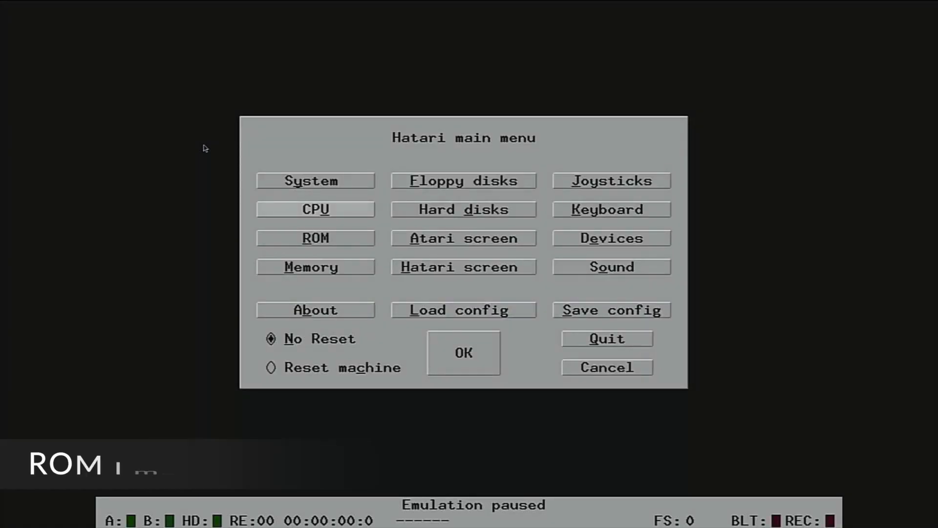
Set the TOS ROM image to etos512uk.img from the st/tos folder.
{"action": "key", "text": "Down"}
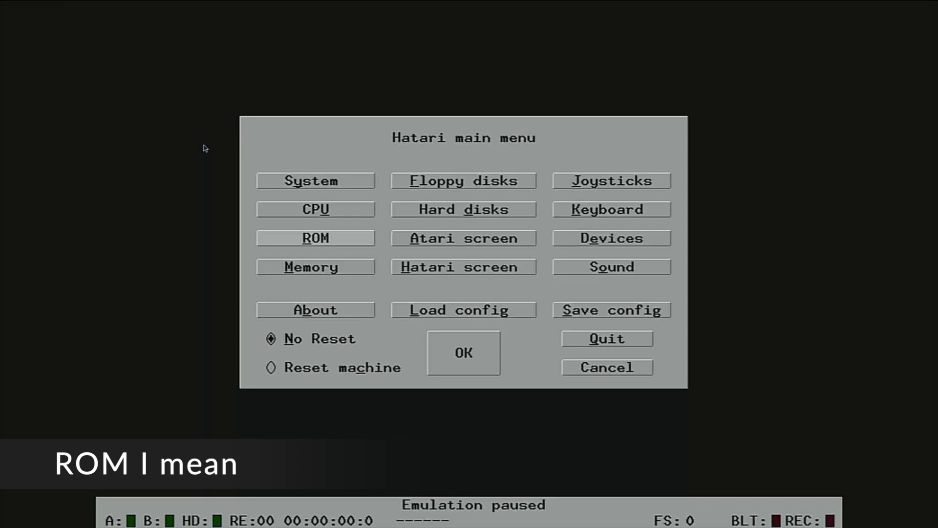
{"action": "key", "text": "Return"}
{"action": "key", "text": "Return"}
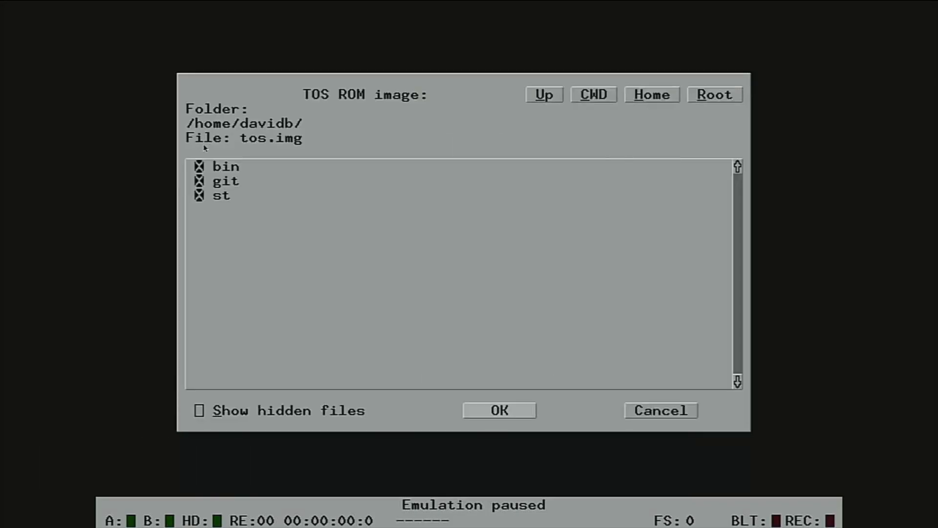
{"action": "key", "text": "Down"}
{"action": "key", "text": "Down"}
{"action": "key", "text": "Down"}
{"action": "key", "text": "Return"}
{"action": "key", "text": "Down"}
{"action": "key", "text": "Down"}
{"action": "key", "text": "Down"}
{"action": "key", "text": "Return"}
{"action": "key", "text": "Down"}
{"action": "key", "text": "Return"}
{"action": "key", "text": "Return"}
{"action": "key", "text": "Return"}
{"action": "key", "text": "Return"}
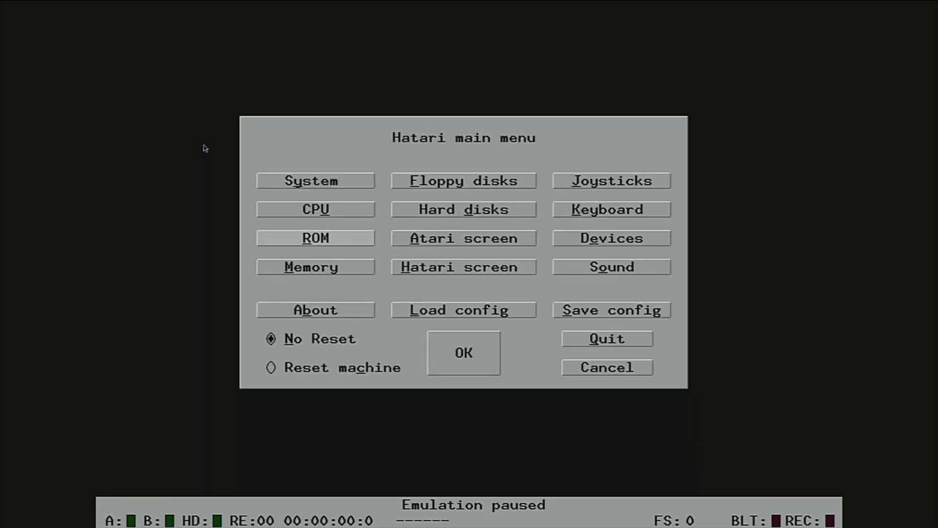
Set ST-RAM to 4 MiB in Memory settings and return to the main menu.
{"action": "key", "text": "Down"}
{"action": "key", "text": "Return"}
{"action": "key", "text": "Down"}
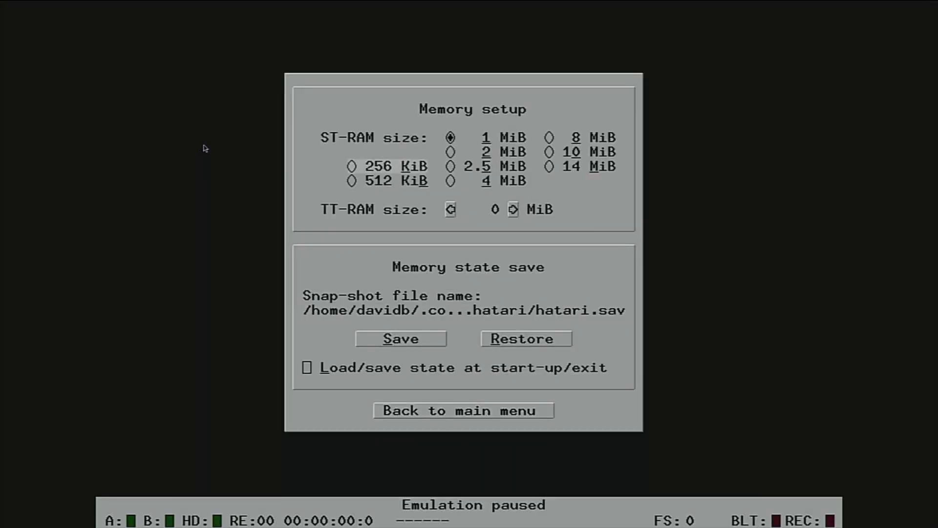
{"action": "key", "text": "Down"}
{"action": "key", "text": "Down"}
{"action": "key", "text": "Down"}
{"action": "key", "text": "Down"}
{"action": "key", "text": "Down"}
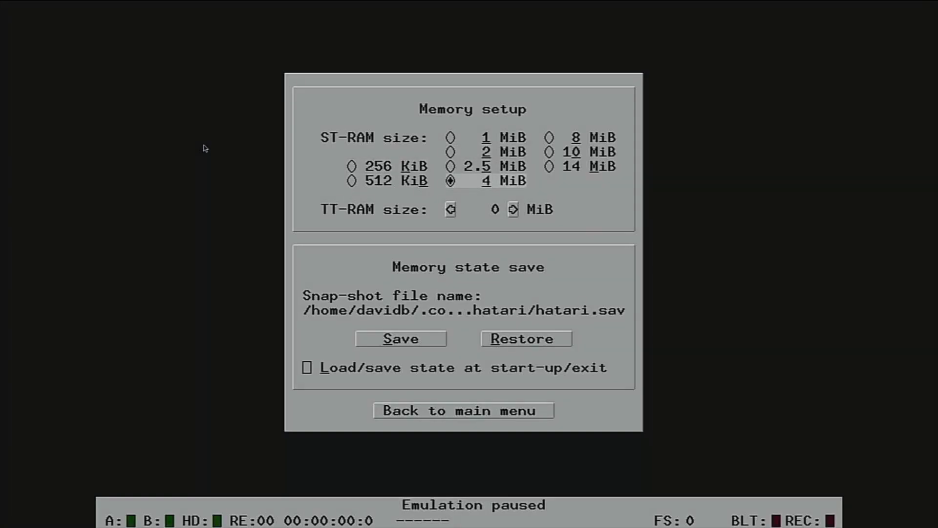
{"action": "key", "text": "Down"}
{"action": "key", "text": "Down"}
{"action": "key", "text": "Down"}
{"action": "key", "text": "Down"}
{"action": "key", "text": "Down"}
{"action": "key", "text": "Down"}
{"action": "key", "text": "Down"}
{"action": "key", "text": "Down"}
{"action": "key", "text": "Return"}
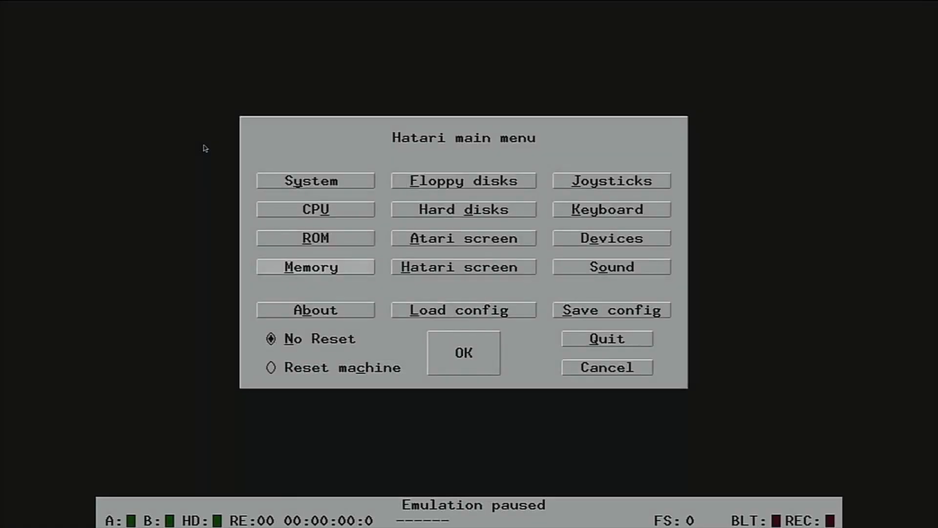
{"action": "key", "text": "Right"}
{"action": "key", "text": "Down"}
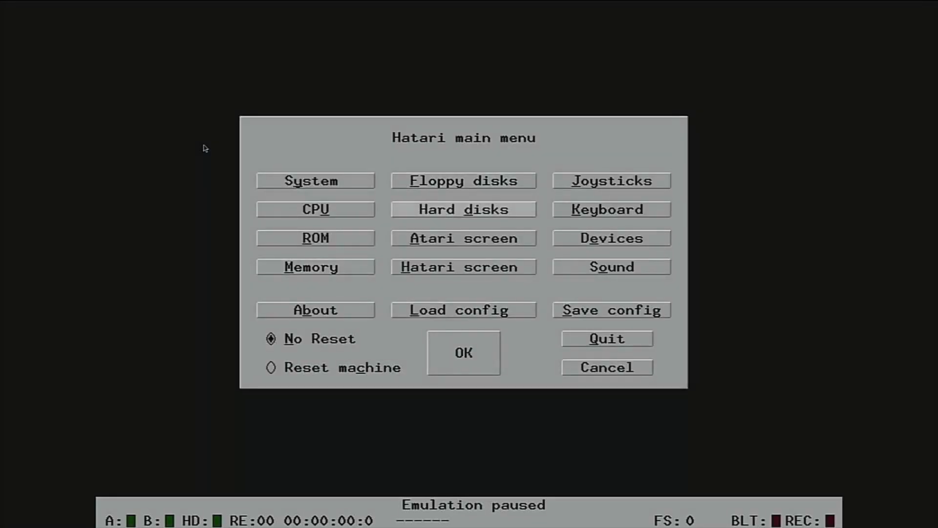
Reach the ACSI HD 0 image chooser in the Hard disks settings.
{"action": "key", "text": "Return"}
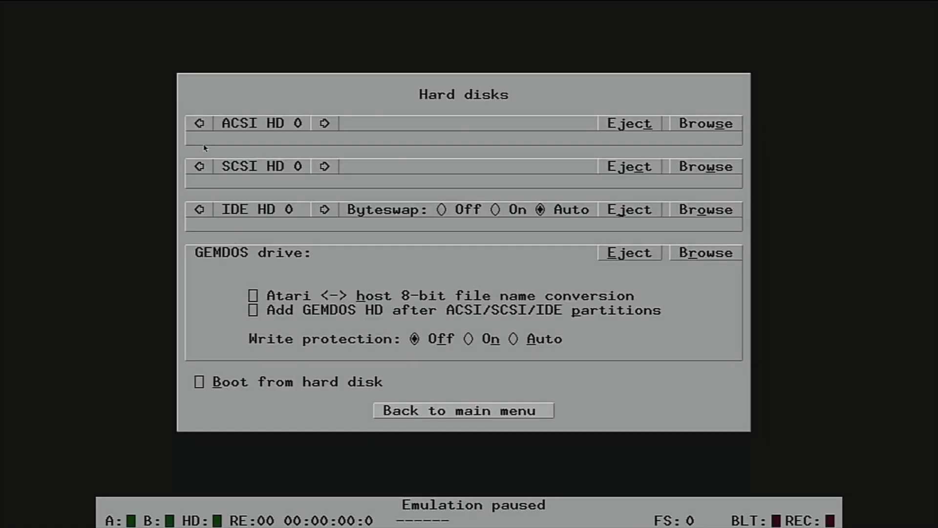
{"action": "key", "text": "Up"}
{"action": "key", "text": "Up"}
{"action": "key", "text": "Left"}
{"action": "key", "text": "Left"}
{"action": "key", "text": "Left"}
{"action": "key", "text": "Up"}
{"action": "key", "text": "Up"}
{"action": "key", "text": "Up"}
{"action": "key", "text": "Left"}
{"action": "key", "text": "Left"}
{"action": "key", "text": "Left"}
{"action": "key", "text": "Left"}
{"action": "key", "text": "Up"}
{"action": "key", "text": "Left"}
{"action": "key", "text": "Left"}
{"action": "key", "text": "Up"}
{"action": "key", "text": "Left"}
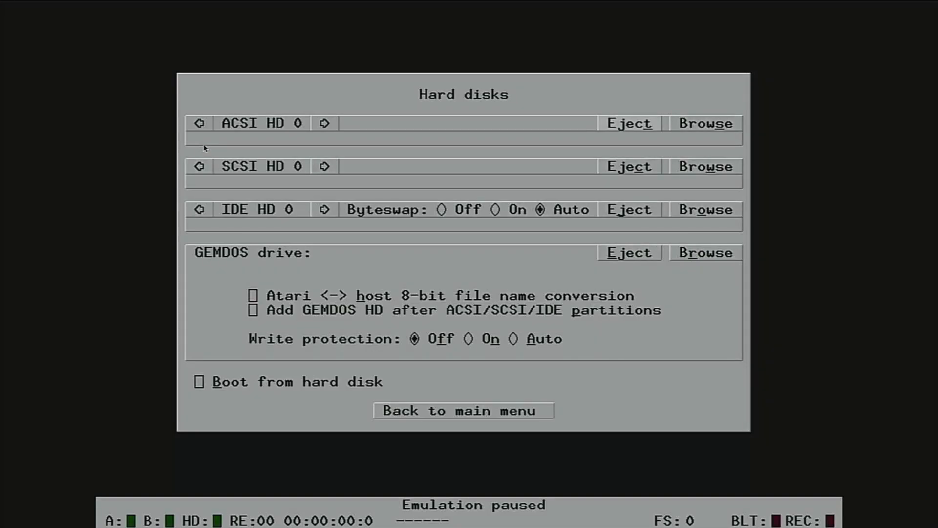
{"action": "key", "text": "Right"}
{"action": "key", "text": "Return"}
Select /home/davidb/st/hdd/512.img as the ACSI hard disk image and move to the GEMDOS drive chooser.
{"action": "key", "text": "Right"}
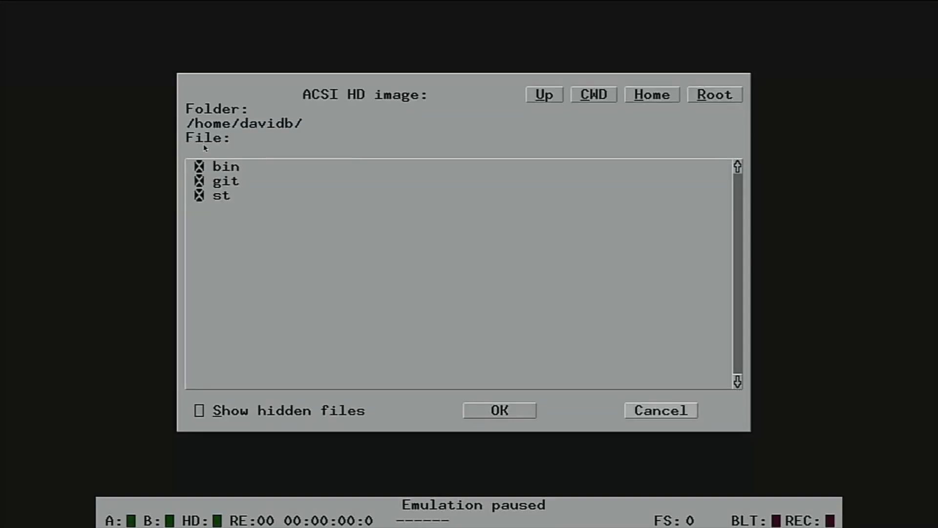
{"action": "key", "text": "Right"}
{"action": "key", "text": "Right"}
{"action": "key", "text": "Right"}
{"action": "key", "text": "Right"}
{"action": "key", "text": "Right"}
{"action": "key", "text": "Down"}
{"action": "key", "text": "Down"}
{"action": "key", "text": "Return"}
{"action": "key", "text": "Down"}
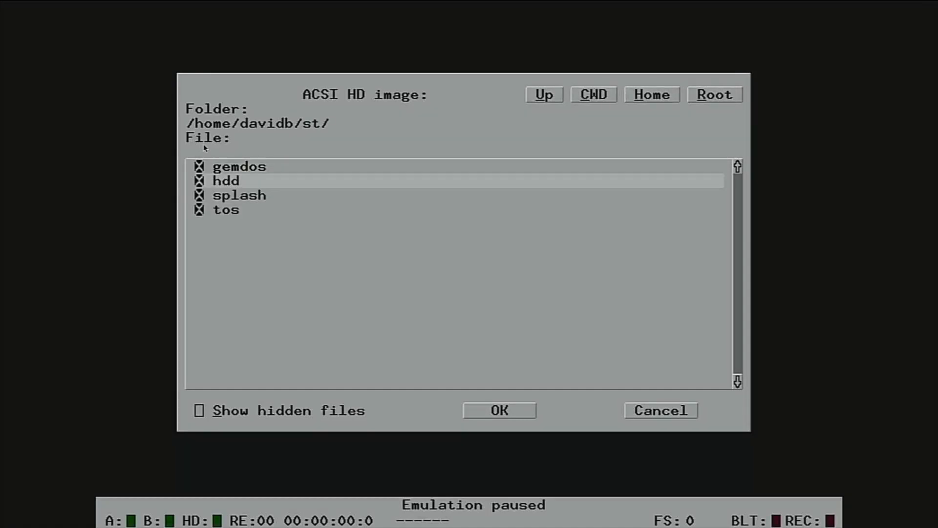
{"action": "key", "text": "Return"}
{"action": "key", "text": "Return"}
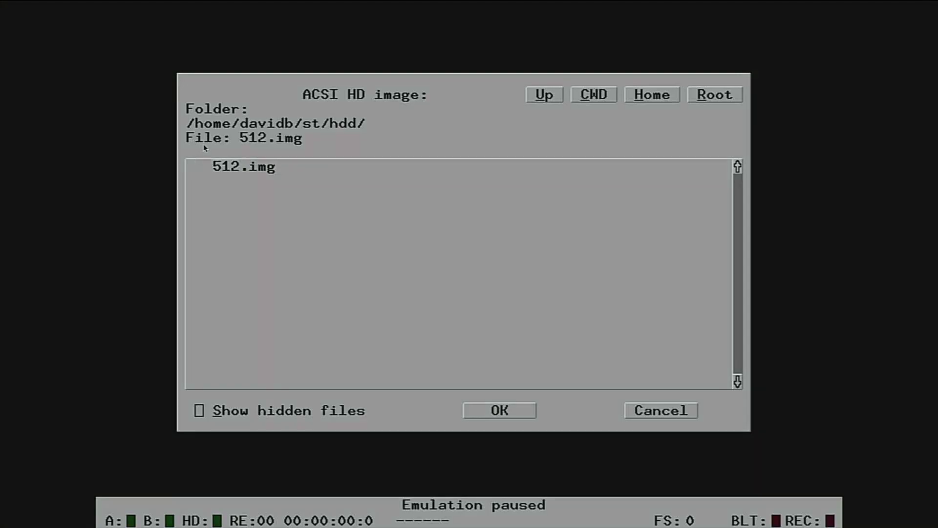
{"action": "key", "text": "Tab"}
{"action": "key", "text": "Tab"}
{"action": "key", "text": "Return"}
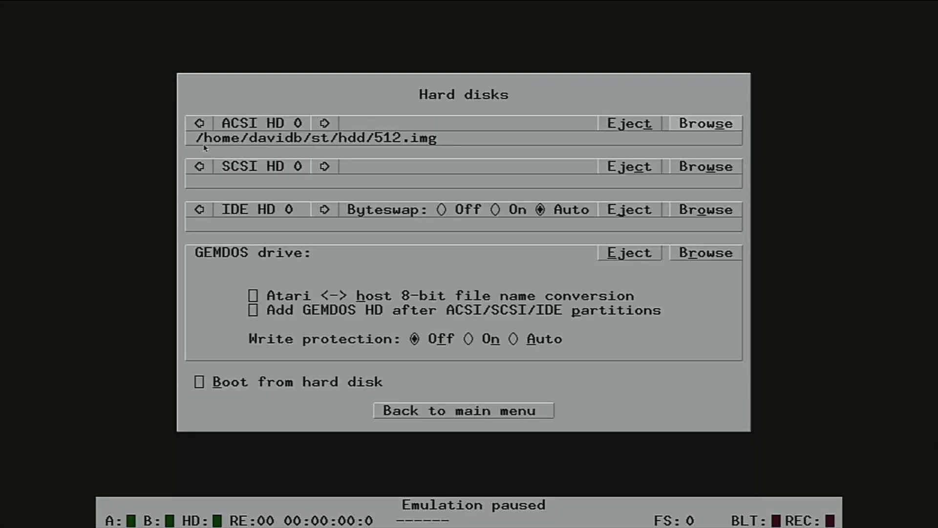
{"action": "key", "text": "Tab"}
{"action": "key", "text": "Tab"}
{"action": "key", "text": "Tab"}
{"action": "key", "text": "Tab"}
{"action": "key", "text": "Tab"}
{"action": "key", "text": "Tab"}
{"action": "key", "text": "Tab"}
{"action": "key", "text": "Tab"}
{"action": "key", "text": "Tab"}
{"action": "key", "text": "Tab"}
{"action": "key", "text": "Tab"}
{"action": "key", "text": "Tab"}
{"action": "key", "text": "Tab"}
{"action": "key", "text": "shift+Tab"}
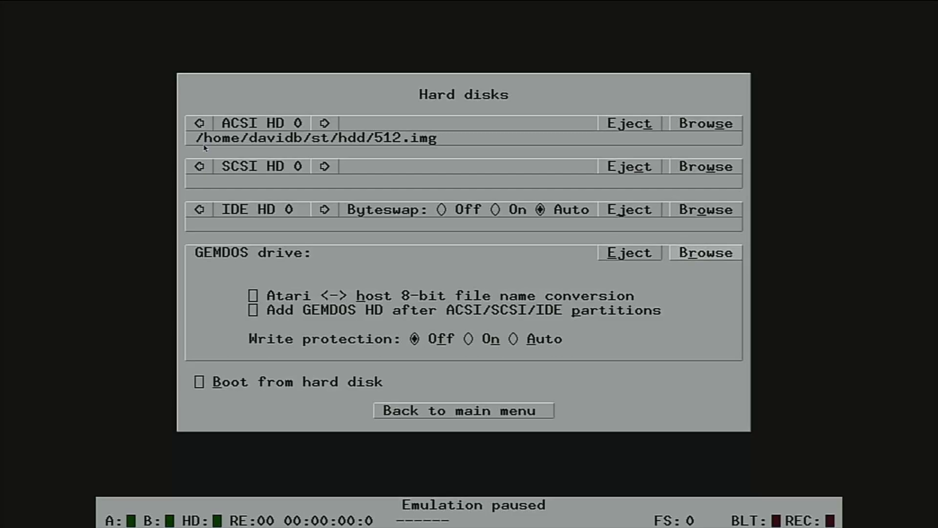
Choose /home/davidb/st/gemdos/ as the GEMDOS drive directory.
{"action": "key", "text": "Return"}
{"action": "key", "text": "Tab"}
{"action": "key", "text": "Tab"}
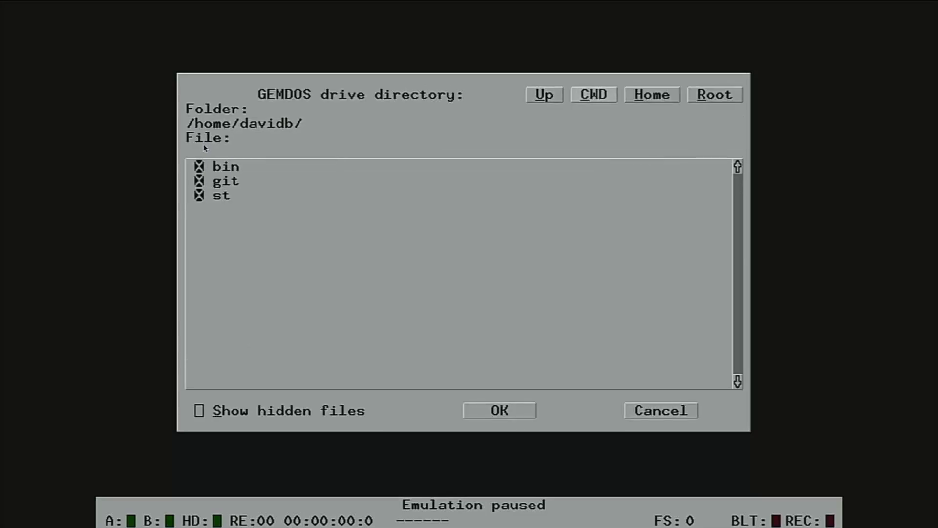
{"action": "key", "text": "Down"}
{"action": "key", "text": "Down"}
{"action": "key", "text": "Down"}
{"action": "key", "text": "Down"}
{"action": "key", "text": "Down"}
{"action": "key", "text": "Return"}
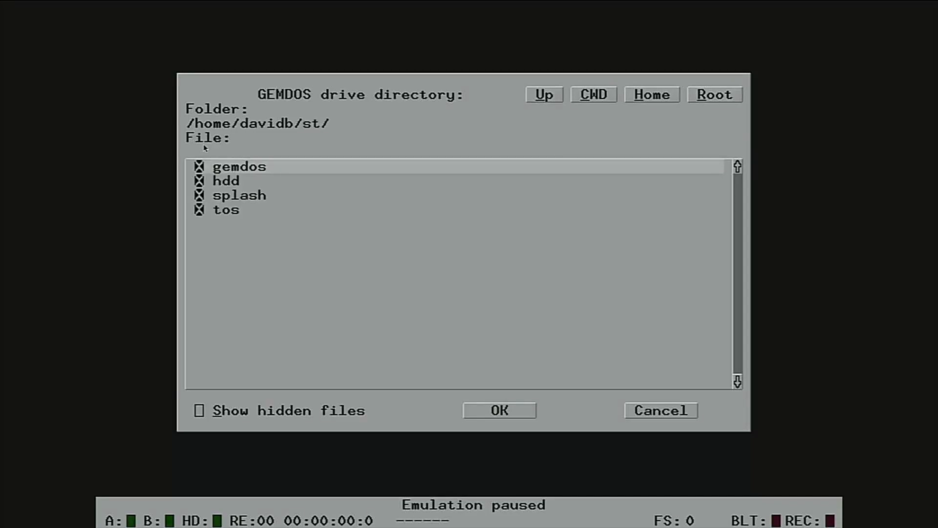
{"action": "key", "text": "Down"}
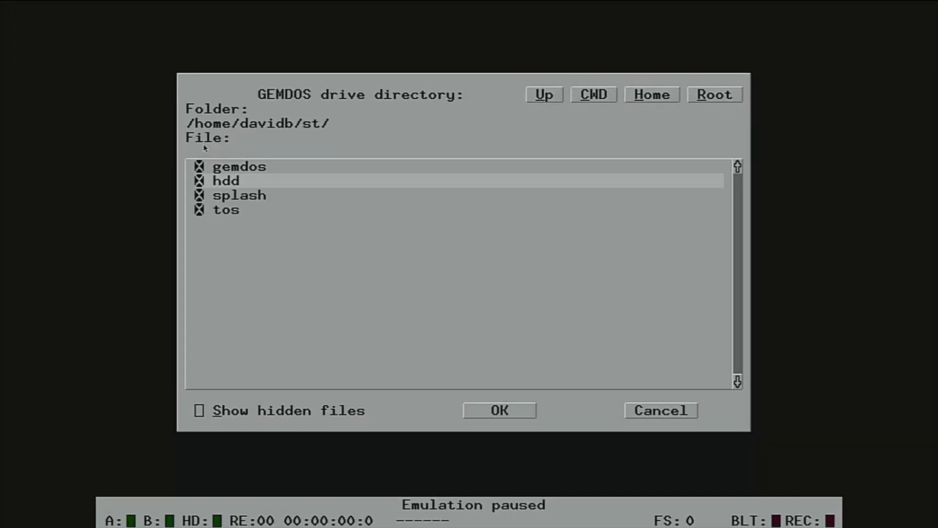
{"action": "key", "text": "Up"}
{"action": "key", "text": "Return"}
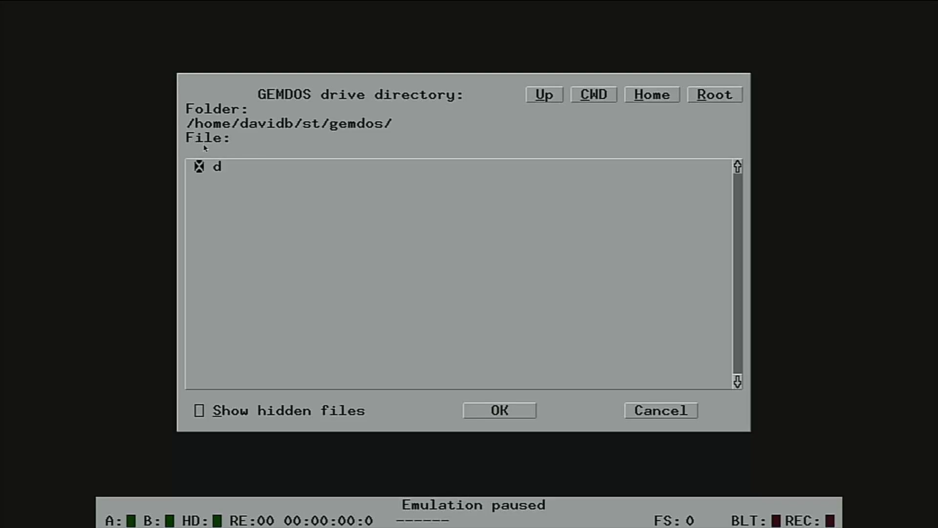
{"action": "key", "text": "Down"}
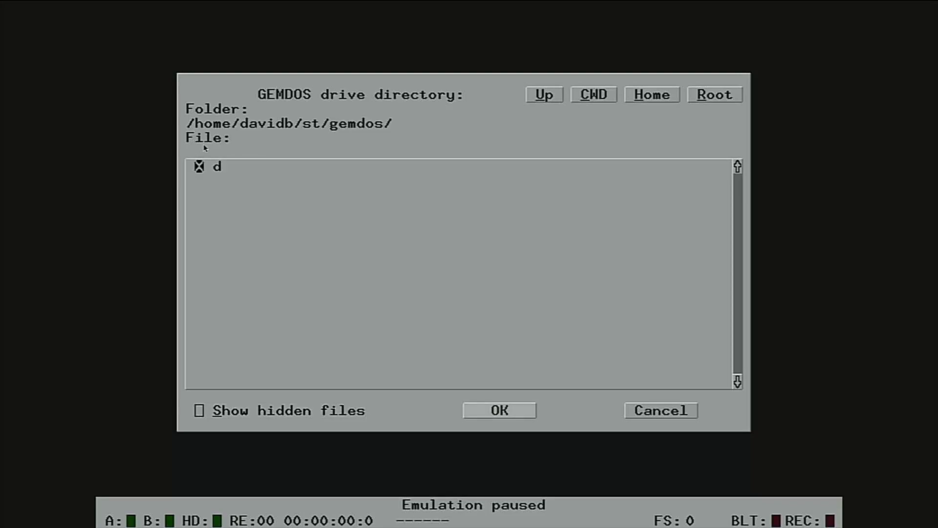
{"action": "key", "text": "Return"}
Add the GEMDOS drive after ACSI/SCSI/IDE partitions and enable booting from hard disk.
{"action": "key", "text": "Tab"}
{"action": "key", "text": "Tab"}
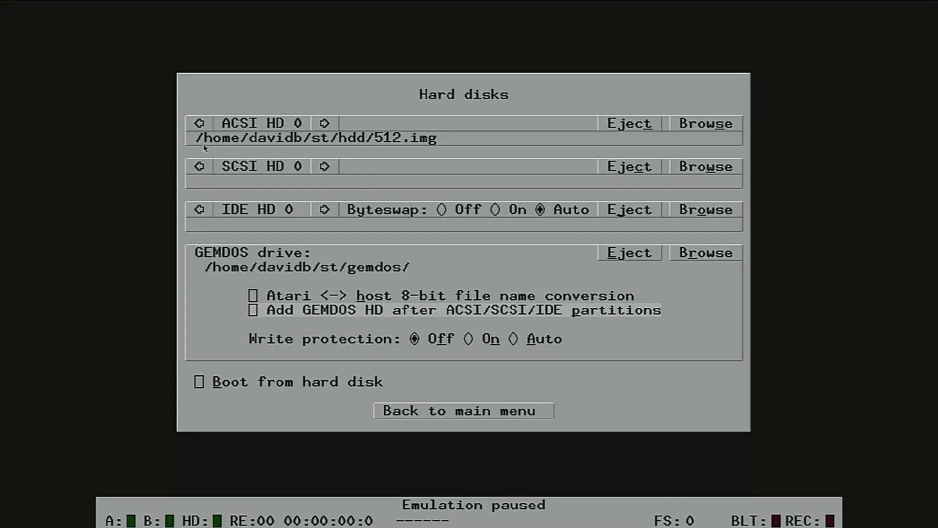
{"action": "key", "text": "space"}
{"action": "key", "text": "Tab"}
{"action": "key", "text": "Tab"}
{"action": "key", "text": "Tab"}
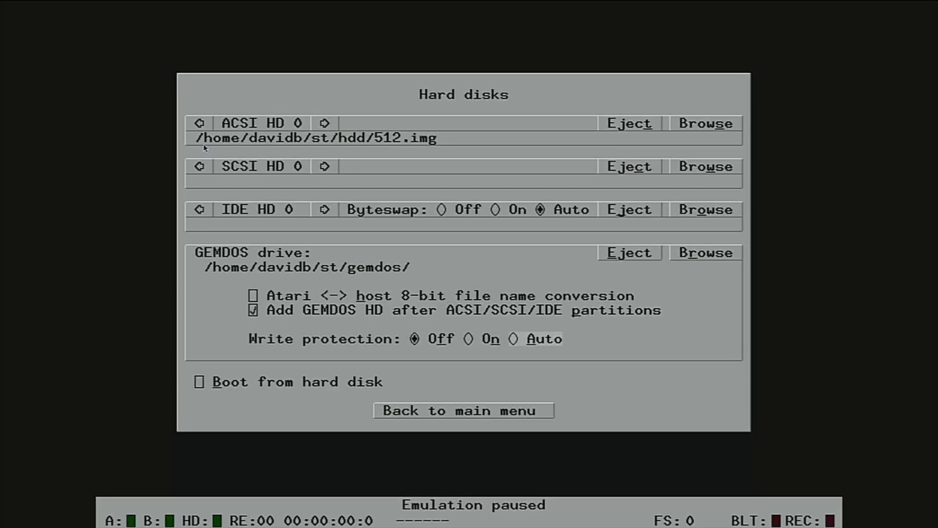
{"action": "key", "text": "Tab"}
{"action": "key", "text": "space"}
{"action": "key", "text": "Tab"}
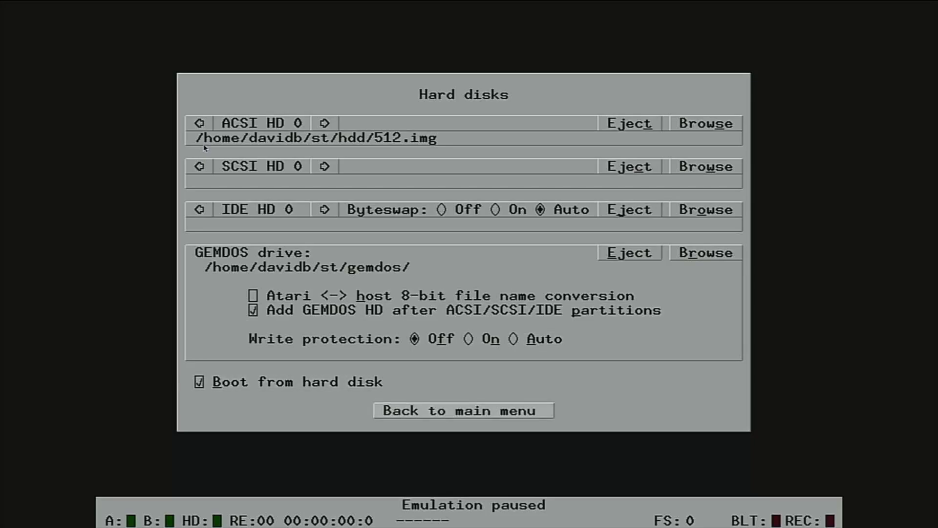
Set the emulated Atari monitor to Mono in the Atari screen settings.
{"action": "key", "text": "Return"}
{"action": "key", "text": "Return"}
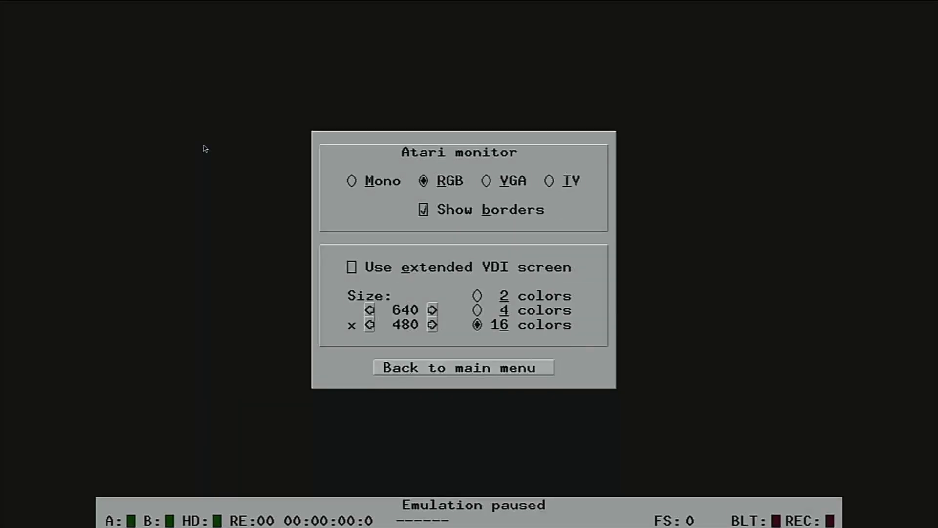
{"action": "key", "text": "Tab"}
{"action": "key", "text": "shift+Tab"}
{"action": "key", "text": "shift+Tab"}
{"action": "key", "text": "shift+Tab"}
{"action": "key", "text": "shift+Tab"}
{"action": "key", "text": "shift+Tab"}
{"action": "key", "text": "shift+Tab"}
{"action": "key", "text": "shift+Tab"}
{"action": "key", "text": "shift+Tab"}
{"action": "key", "text": "shift+Tab"}
{"action": "key", "text": "shift+Tab"}
{"action": "key", "text": "shift+Tab"}
{"action": "key", "text": "space"}
{"action": "key", "text": "Return"}
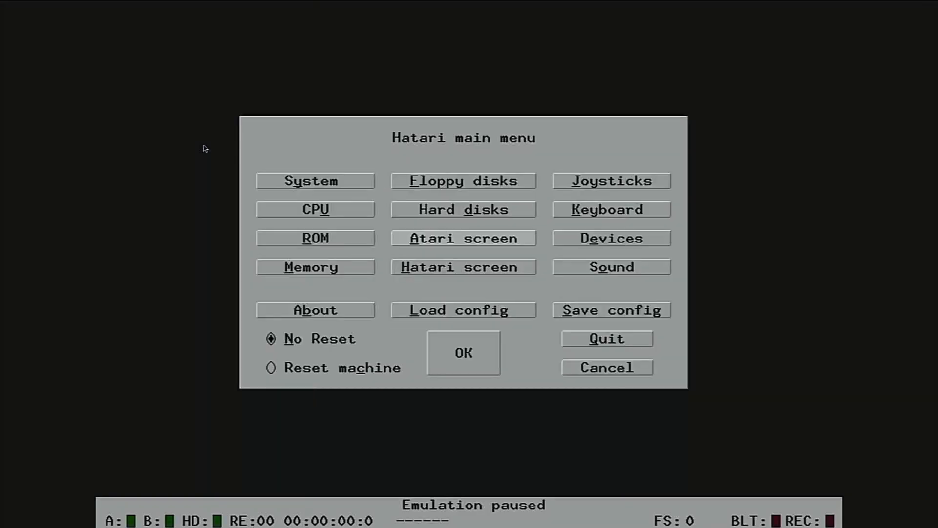
Set the status indicators to None in the Hatari screen settings.
{"action": "key", "text": "Tab"}
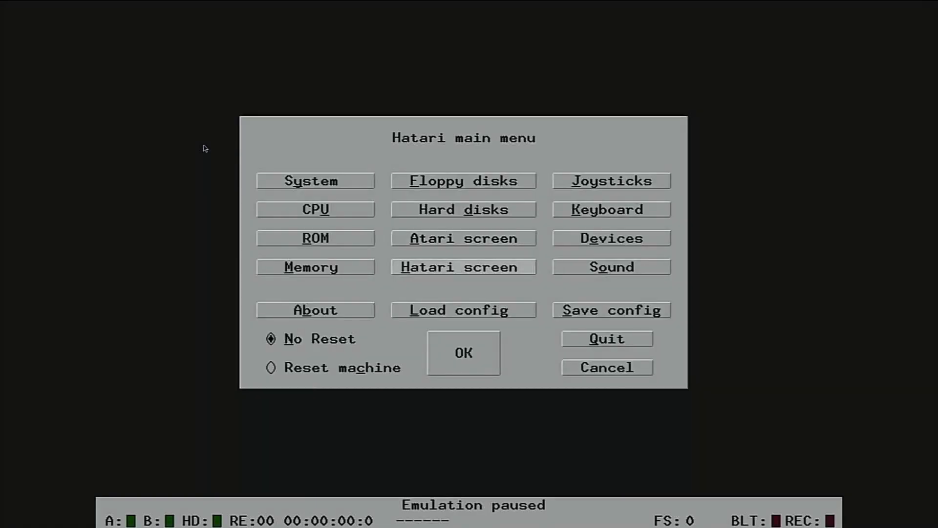
{"action": "key", "text": "Return"}
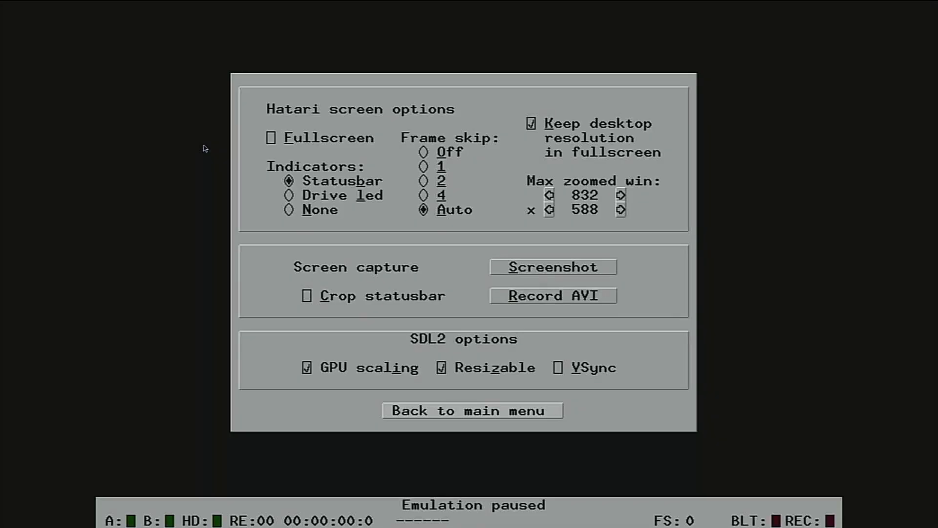
{"action": "key", "text": "Tab"}
{"action": "key", "text": "Tab"}
{"action": "key", "text": "Tab"}
{"action": "key", "text": "Tab"}
{"action": "key", "text": "space"}
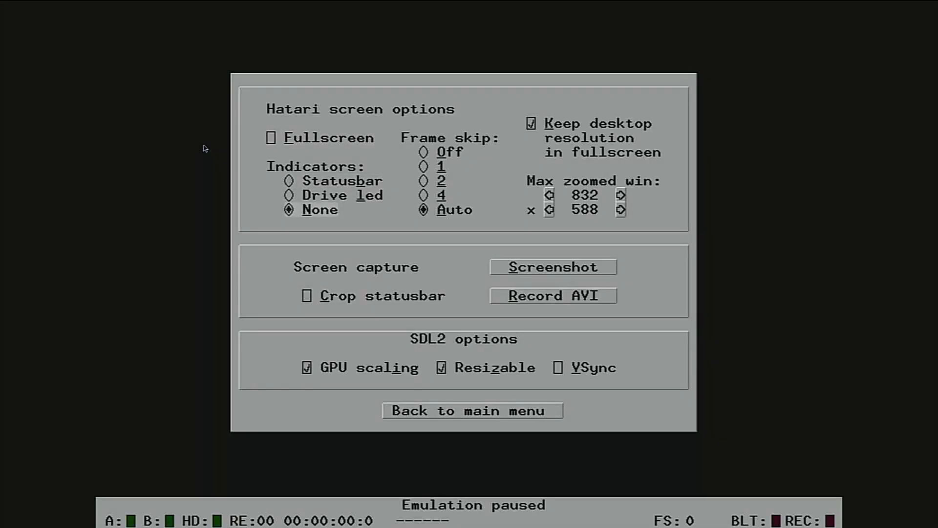
{"action": "key", "text": "Up"}
{"action": "key", "text": "Up"}
{"action": "key", "text": "Up"}
{"action": "key", "text": "Up"}
Save the configuration to hatari.cfg from the main menu.
{"action": "key", "text": "Return"}
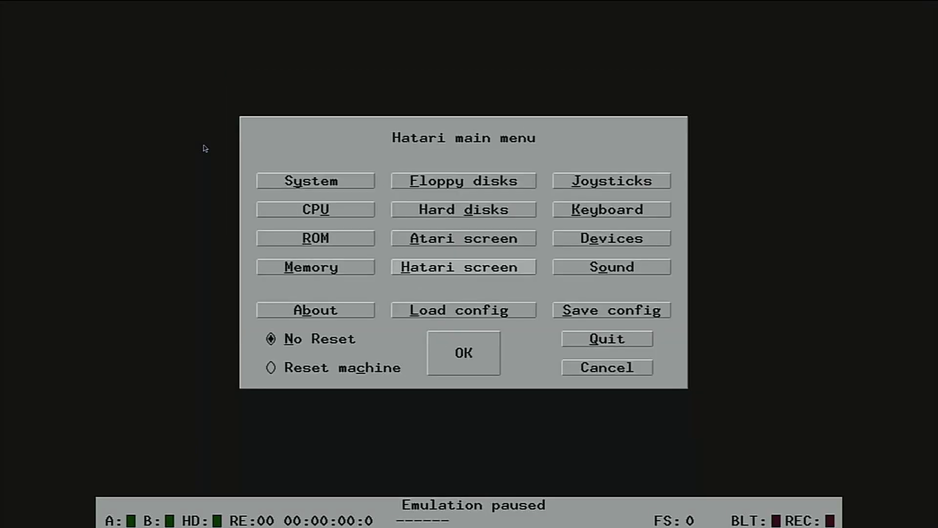
{"action": "key", "text": "Tab"}
{"action": "key", "text": "Tab"}
{"action": "key", "text": "Tab"}
{"action": "key", "text": "Tab"}
{"action": "key", "text": "Tab"}
{"action": "key", "text": "Tab"}
{"action": "key", "text": "Tab"}
{"action": "key", "text": "Return"}
{"action": "key", "text": "Tab"}
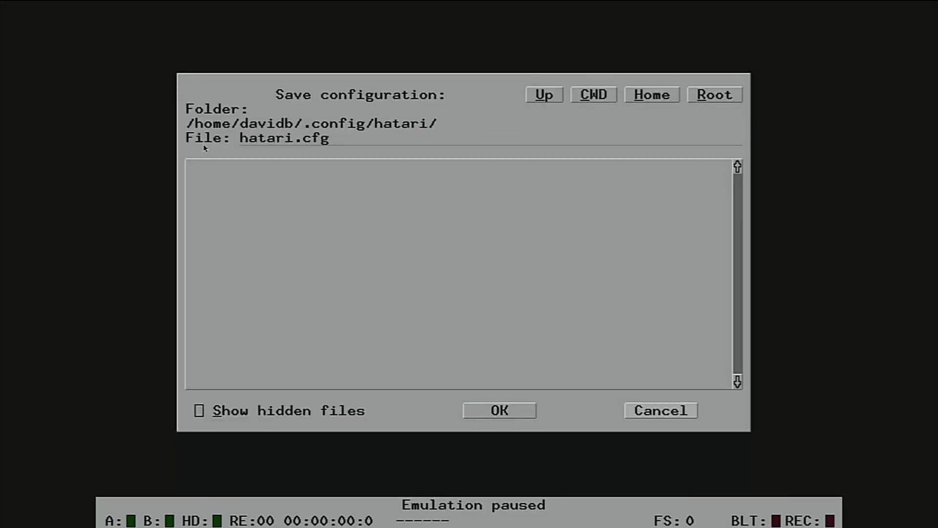
{"action": "key", "text": "Tab"}
{"action": "key", "text": "Return"}
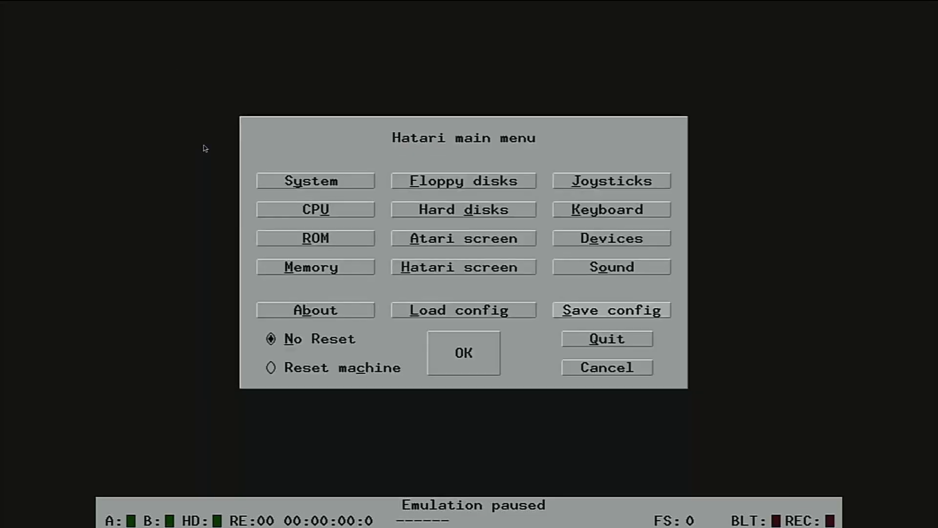
{"action": "key", "text": "Tab"}
{"action": "key", "text": "Tab"}
{"action": "key", "text": "Tab"}
{"action": "key", "text": "Tab"}
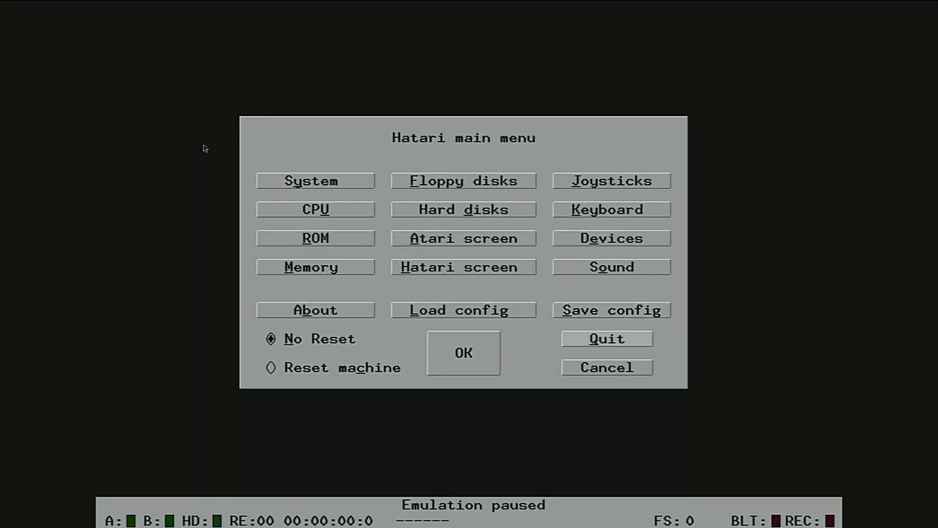
Quit the emulator and relaunch ~/bin/hatari so it boots into the Geneva desktop.
{"action": "key", "text": "Return"}
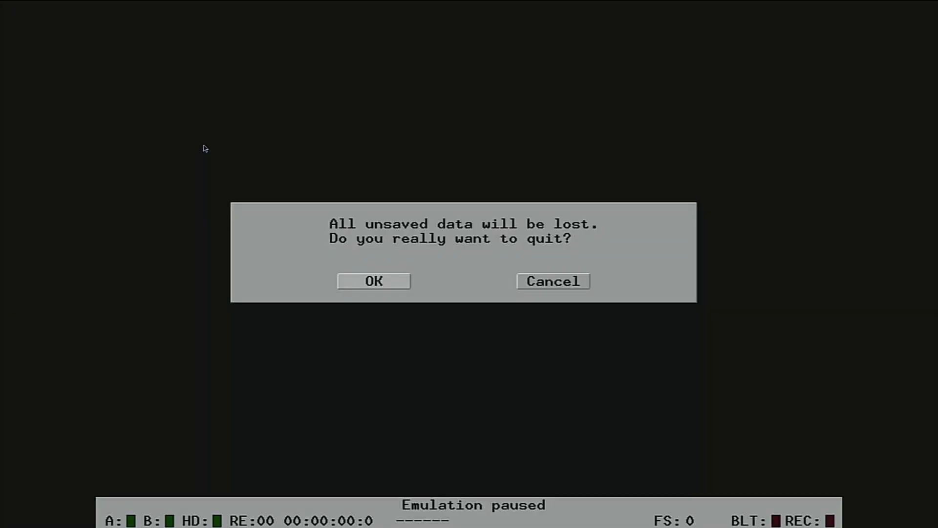
{"action": "key", "text": "Return"}
{"action": "key", "text": "Up"}
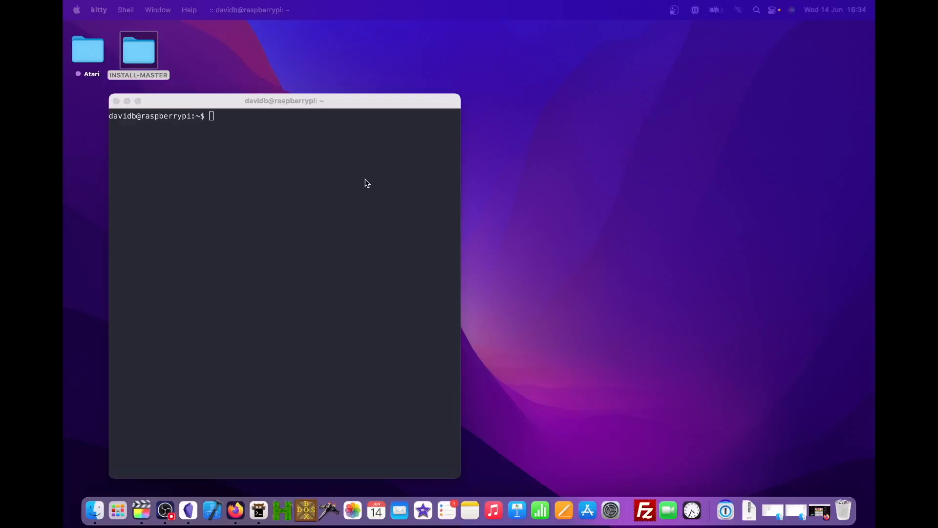
Edit /etc/rc.local with sudo vim to run /home/davidb/bin/hatari as davidb in the background before exit 0, then :wq.
{"action": "left_click", "coordinate": [279, 189]}
{"action": "type", "text": "sudo vim "}
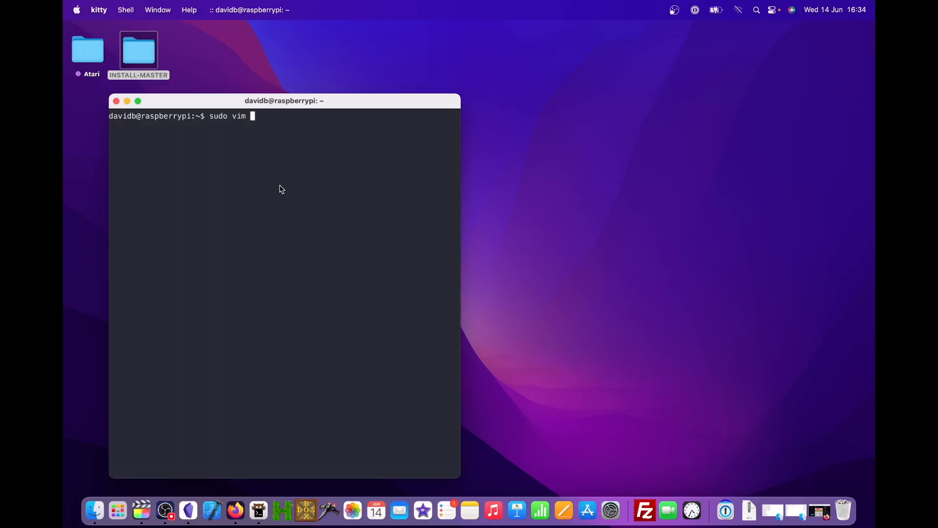
{"action": "type", "text": "/etc/rc"}
{"action": "type", "text": ".local"}
{"action": "key", "text": "Return"}
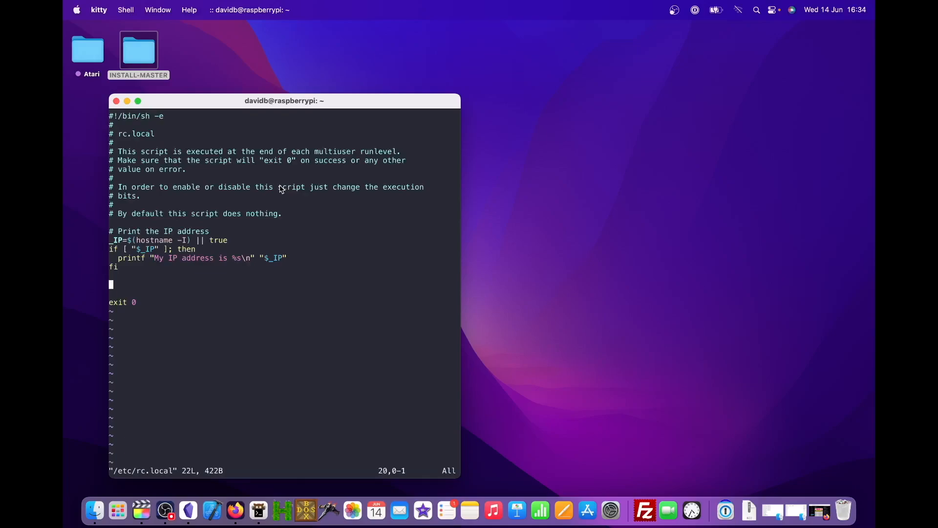
{"action": "key", "text": "i"}
{"action": "type", "text": "su - "}
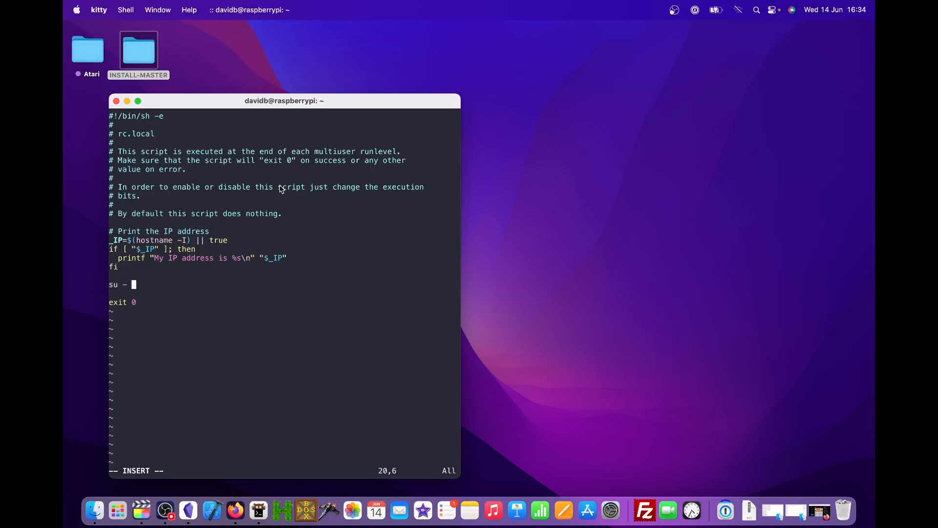
{"action": "type", "text": "david"}
{"action": "type", "text": "b -c /home/davidb"}
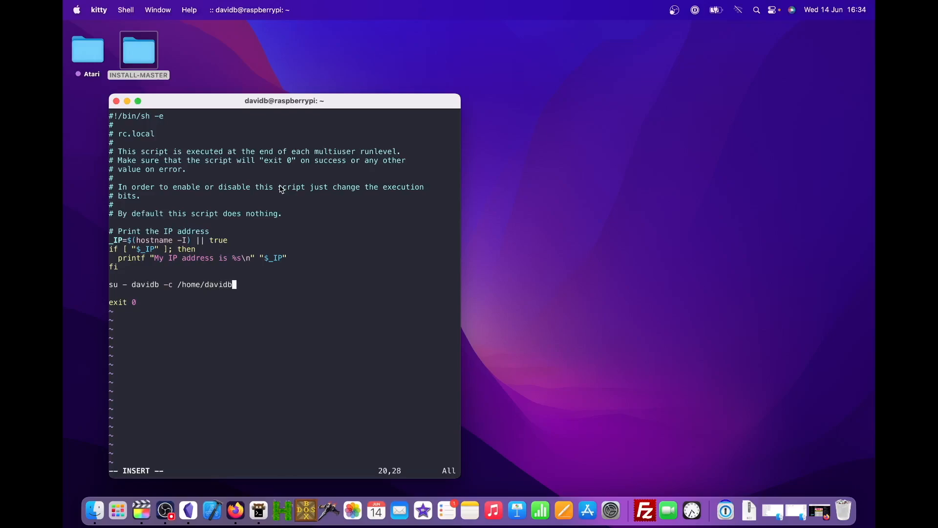
{"action": "type", "text": "/bin/hatari"}
{"action": "type", "text": " &"}
{"action": "key", "text": "Return"}
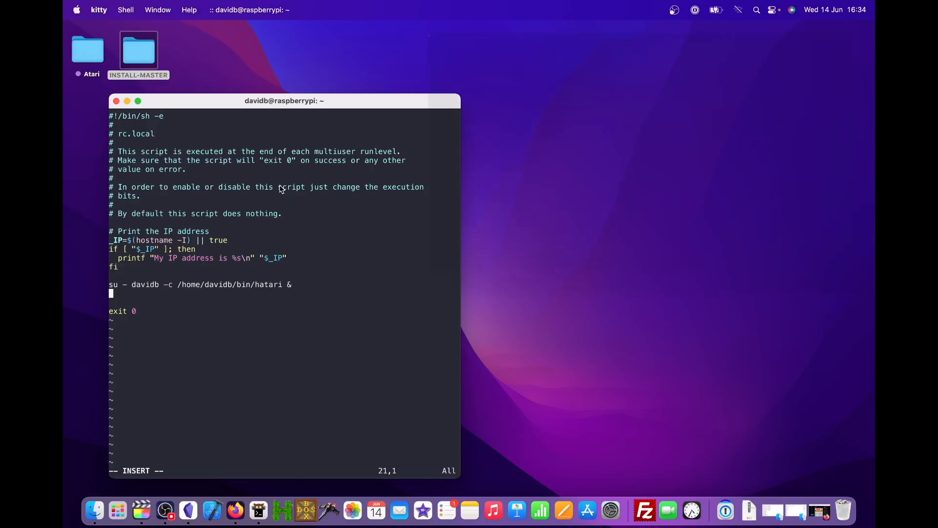
{"action": "key", "text": "Escape"}
{"action": "type", "text": ":wq"}
{"action": "key", "text": "Return"}
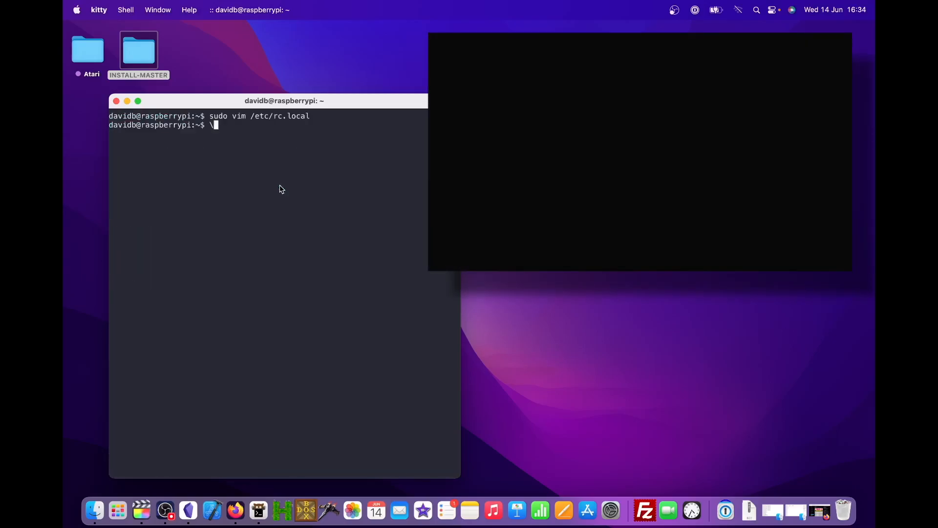